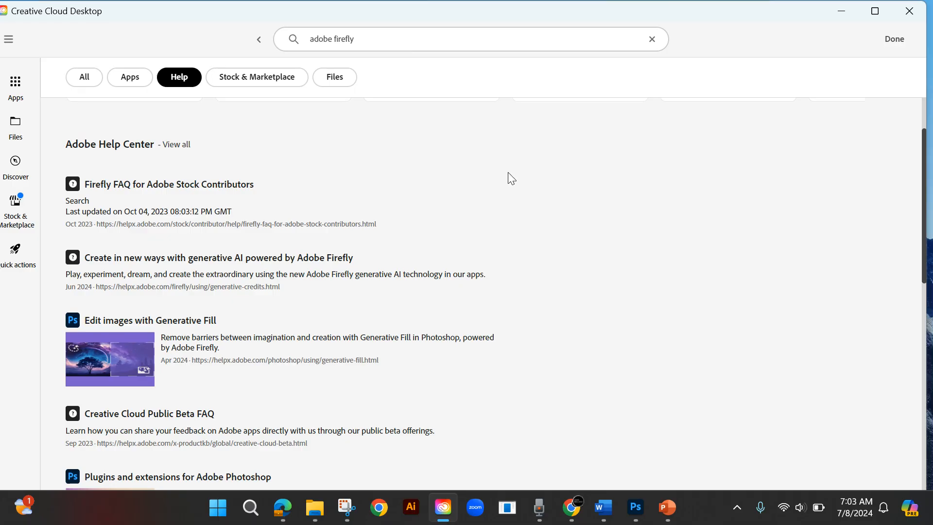
# Launch Adobe Firefly in the browser from the Creative Cloud search shortcuts for "adobe firefly".
pyautogui.moveTo(699, 13); pyautogui.dragTo(706, 13)
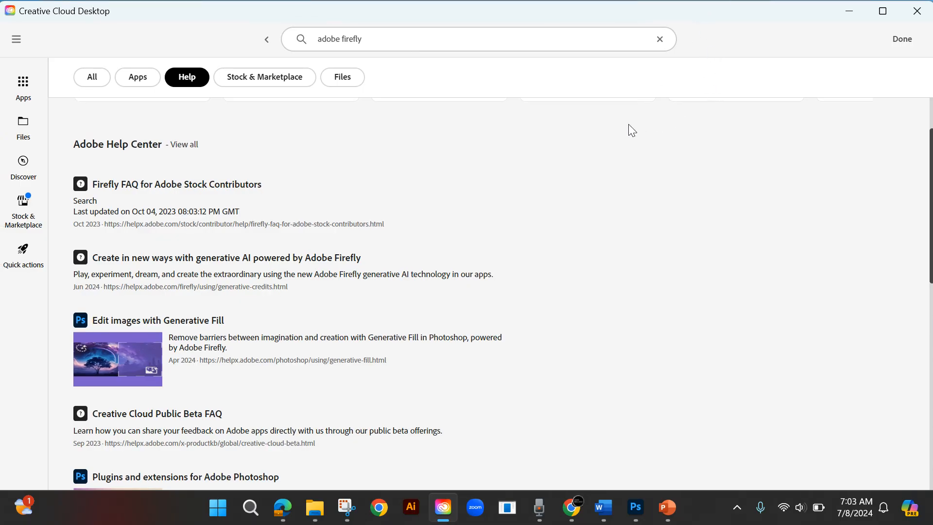
pyautogui.click(428, 39)
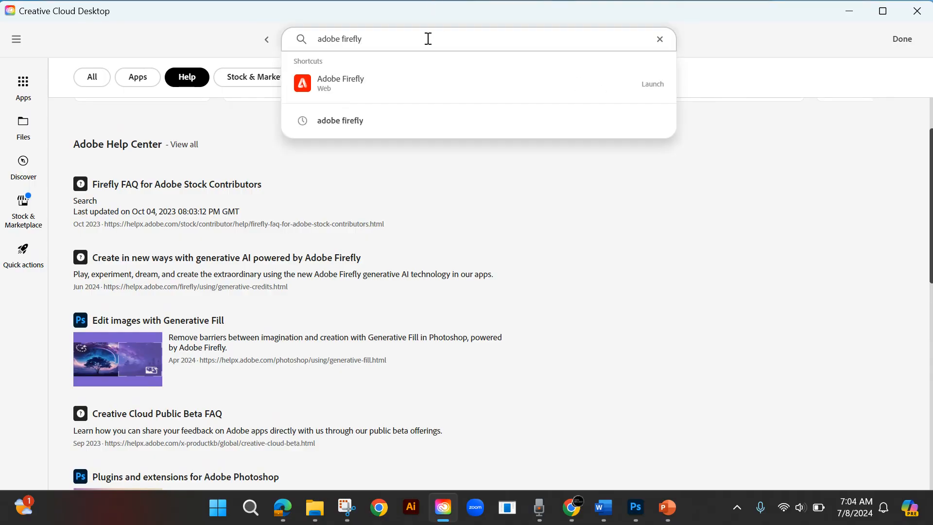
pyautogui.click(408, 91)
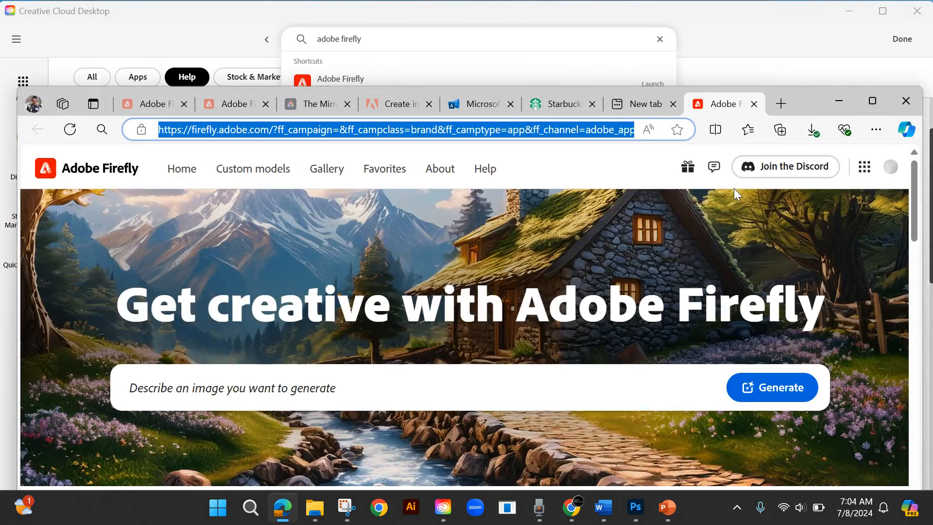
# Move the Firefly browser window up the screen and widen it to the screen's edge.
pyautogui.moveTo(806, 96); pyautogui.dragTo(800, 10)
pyautogui.write('Beaut')
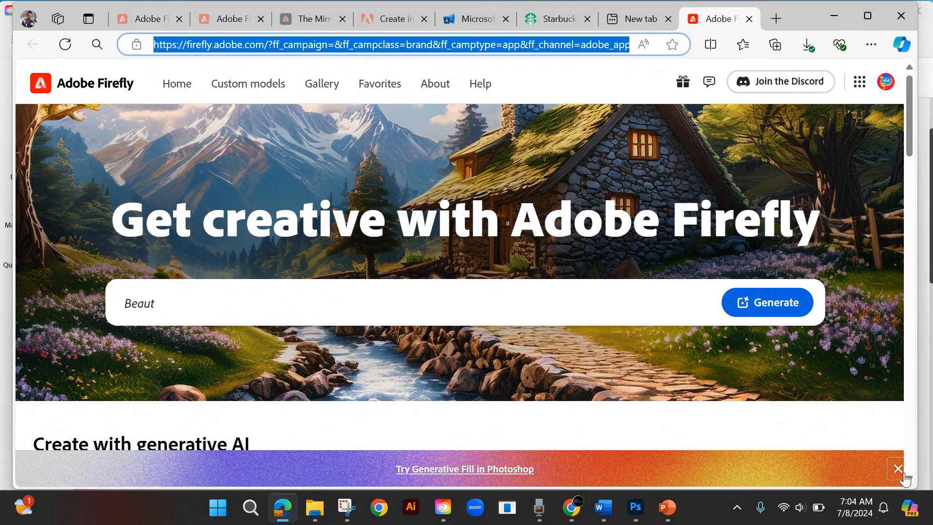
pyautogui.write('iful cozy fantasy stone cottage')
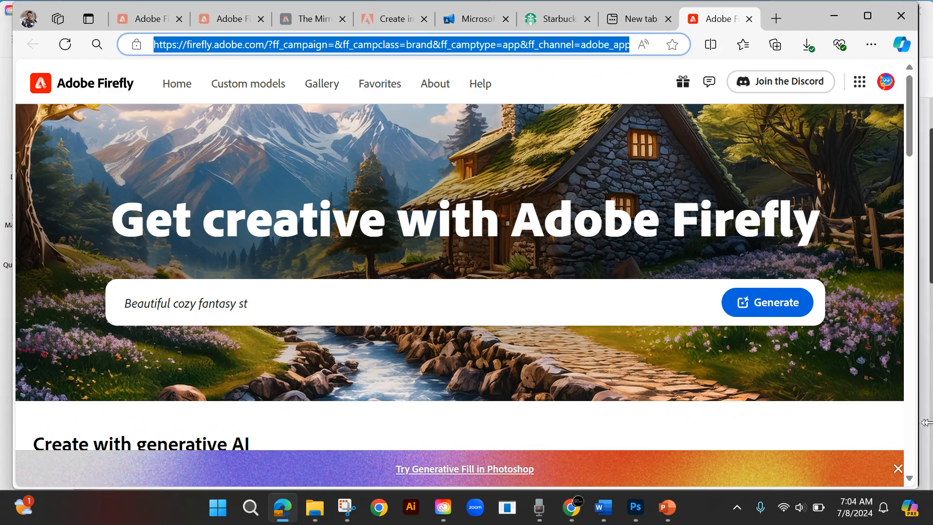
pyautogui.moveTo(918, 423); pyautogui.dragTo(932, 422)
pyautogui.write('in a spring forest aside')
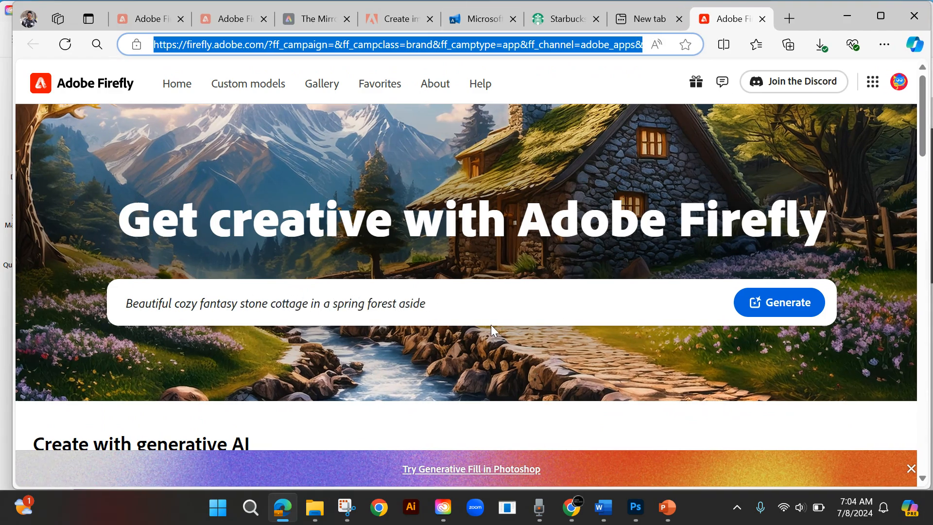
# Clear the sample cottage prompt from Firefly's image description field.
pyautogui.write(' a cobblestone path a')
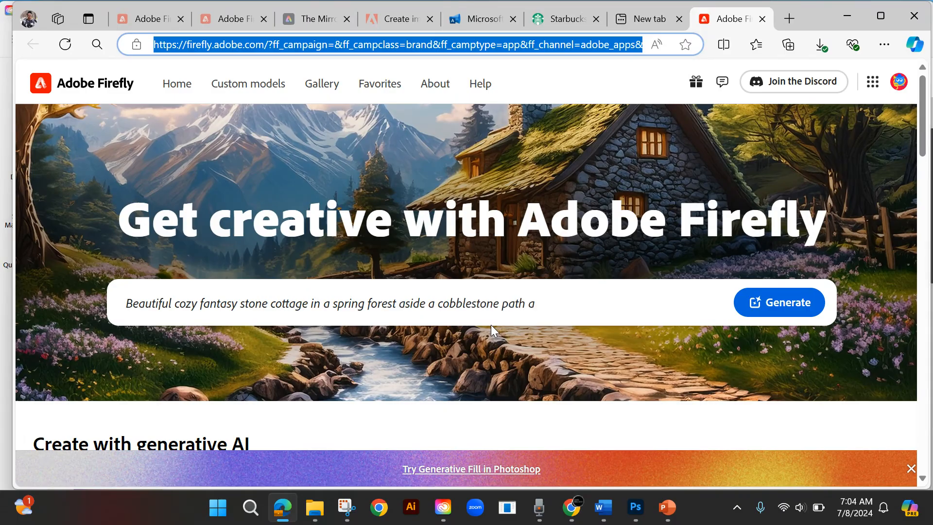
pyautogui.write('nd a babbling brook.')
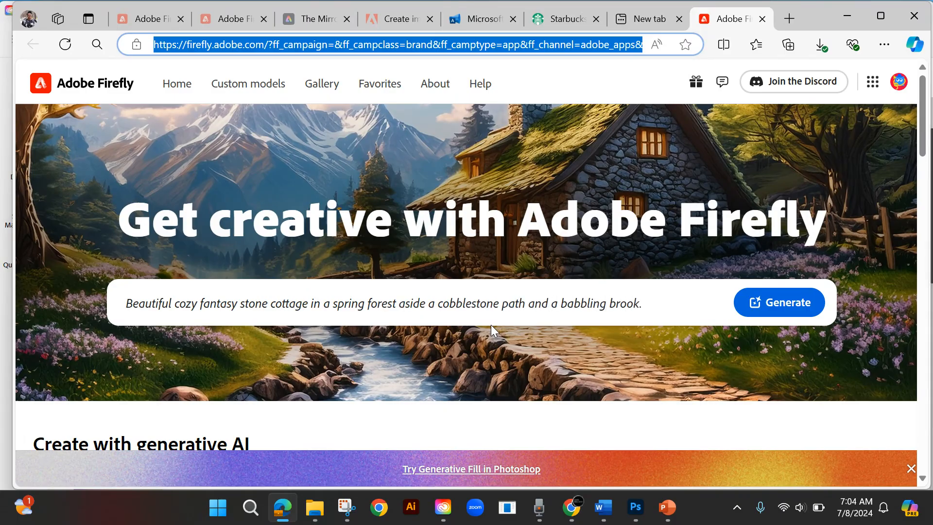
pyautogui.write(' Stone wall. Mountain')
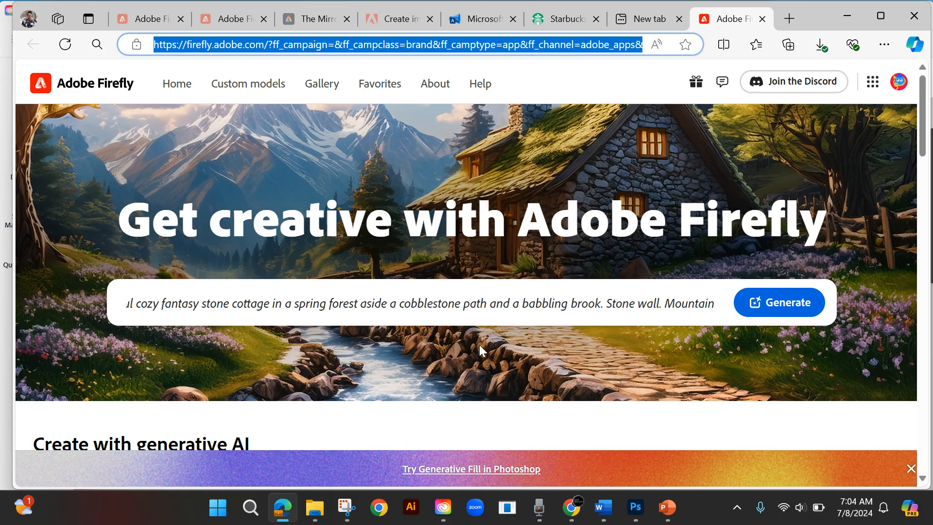
pyautogui.write('s in the distance. Magi')
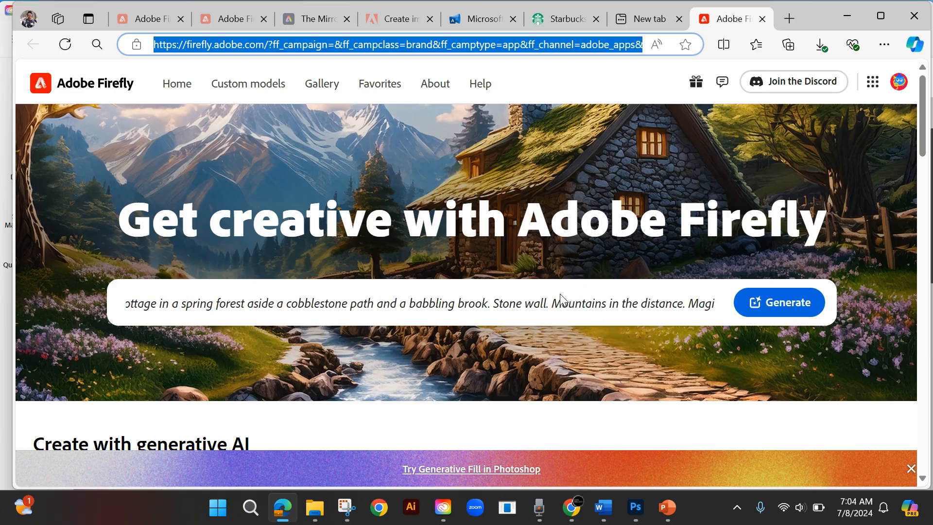
pyautogui.write('cal tone and feel, hyper realistic.')
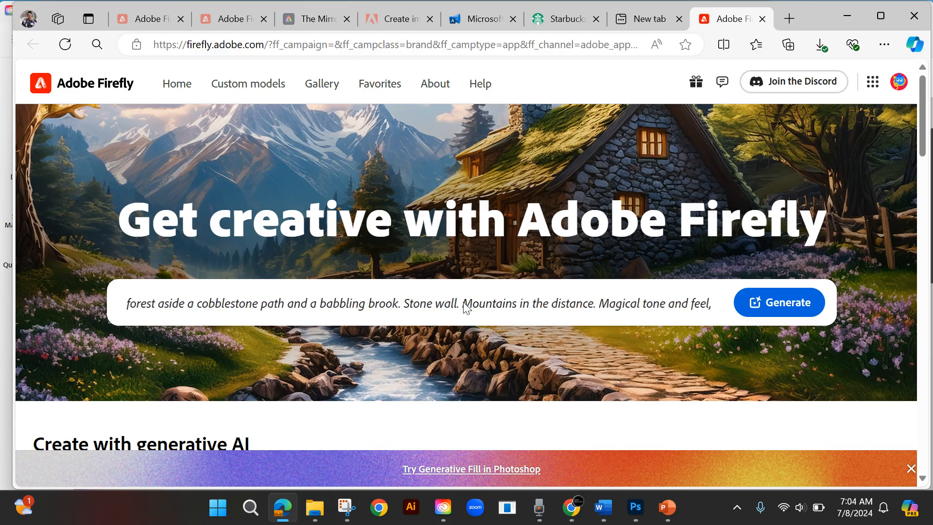
pyautogui.hotkey('ctrl', 'a')
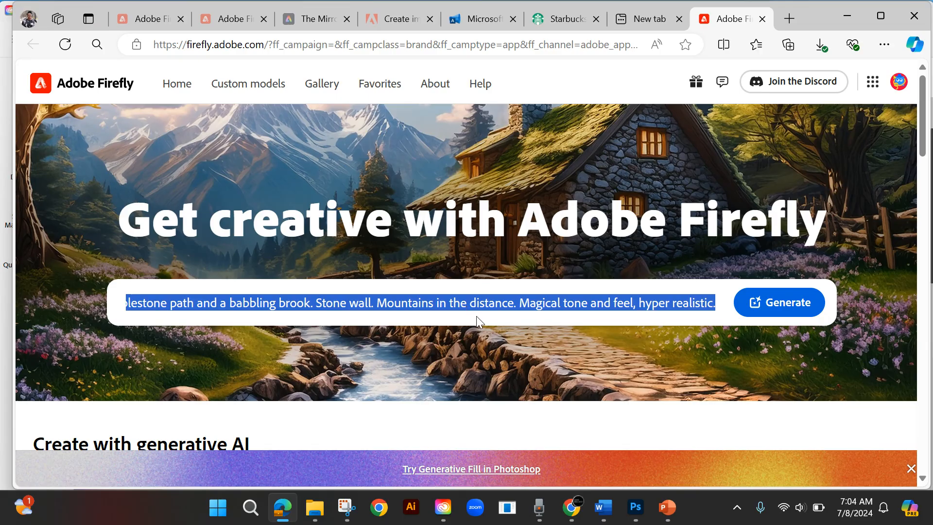
pyautogui.press('BackSpace')
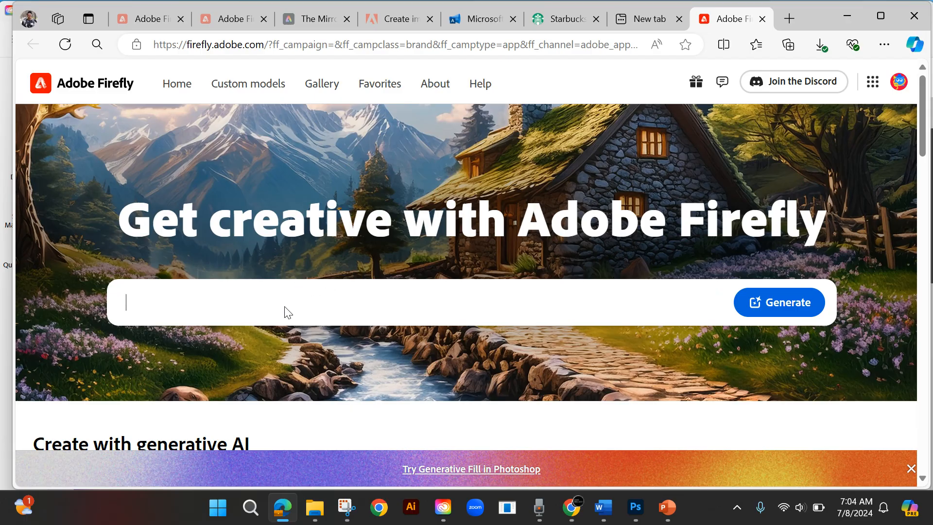
# Check the Firefly high fashion image in Downloads and set the Firefly prompt to "Society, dress, high fashion, global, psychology".
pyautogui.click(313, 509)
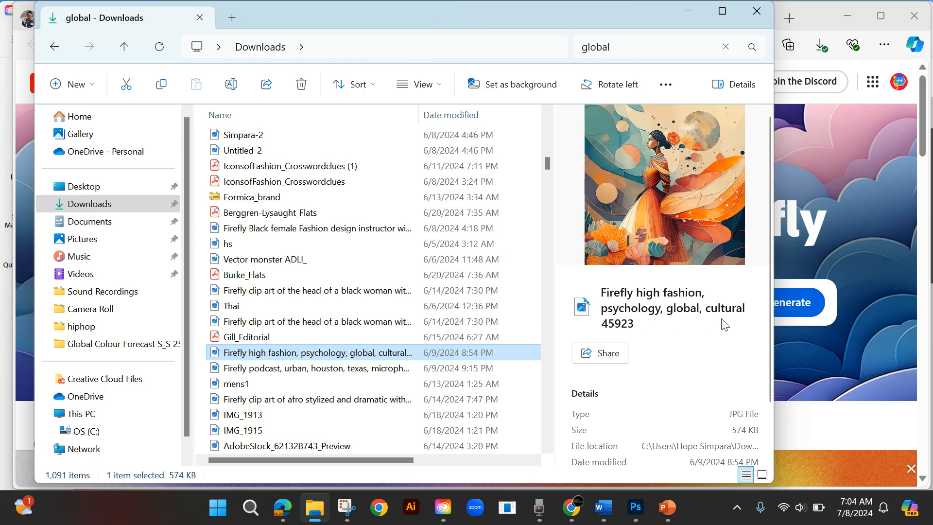
pyautogui.click(815, 16)
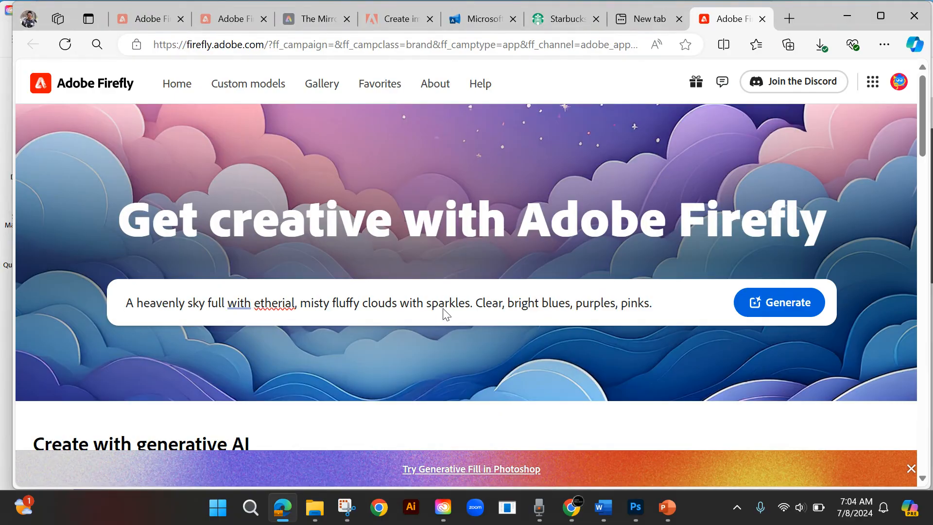
pyautogui.moveTo(669, 311); pyautogui.dragTo(110, 226)
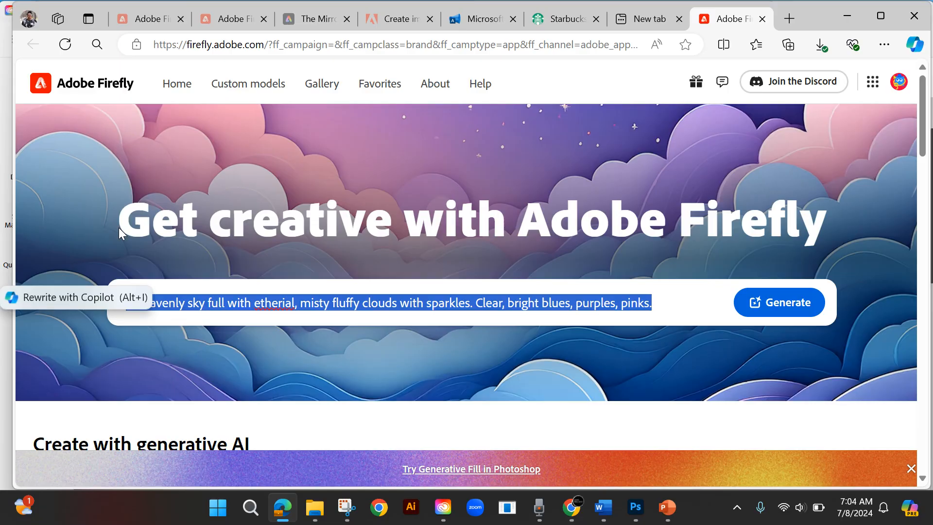
pyautogui.write('Soci')
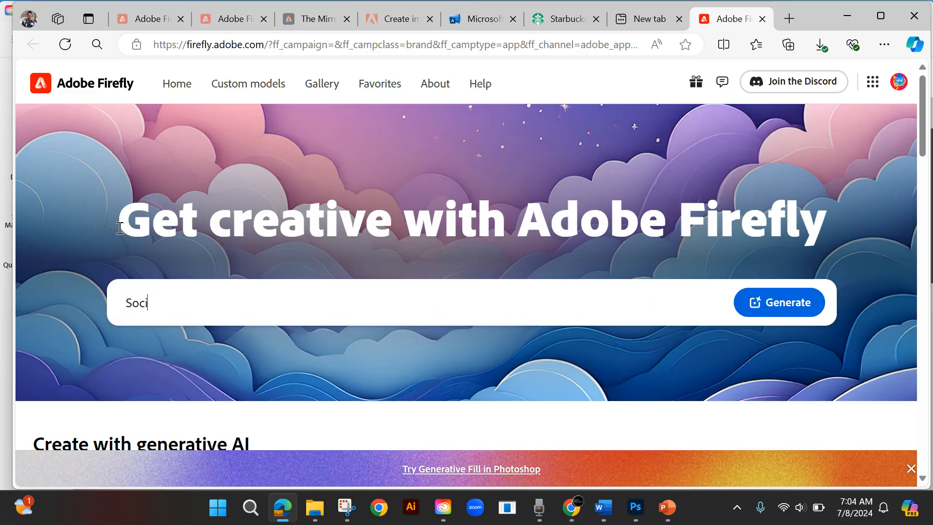
pyautogui.write('al')
pyautogui.press('BackSpace')
pyautogui.press('BackSpace')
pyautogui.press('BackSpace')
pyautogui.write('e')
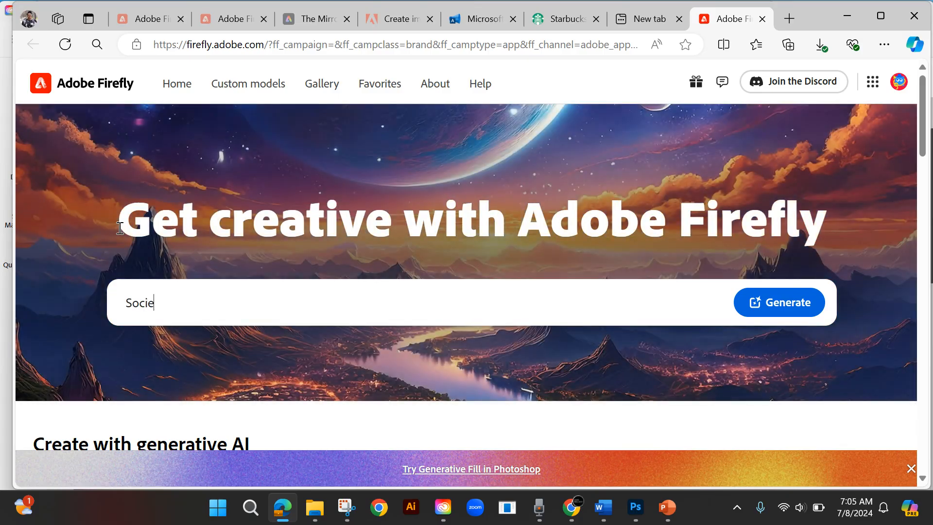
pyautogui.write('ty, dress, high fashion, global, psychology')
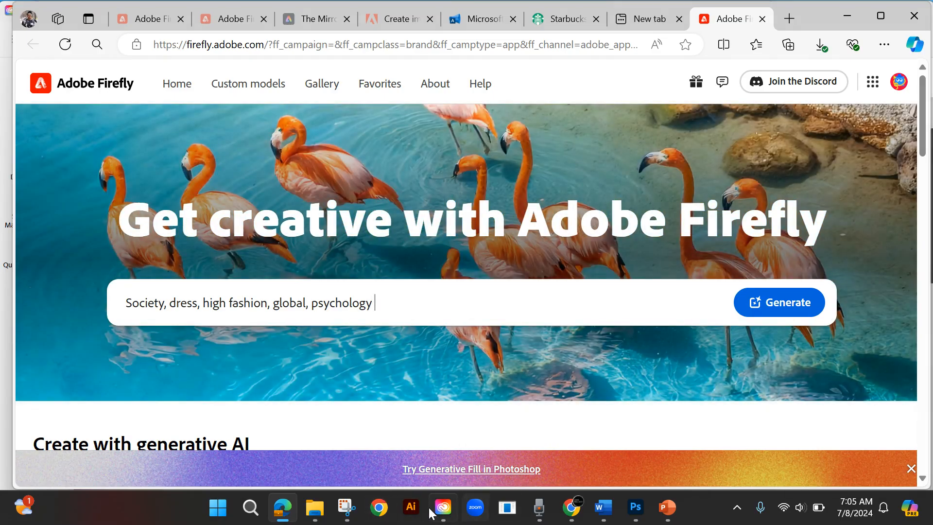
# Recheck the high fashion image in Downloads and generate Firefly images from the entered prompt.
pyautogui.click(315, 508)
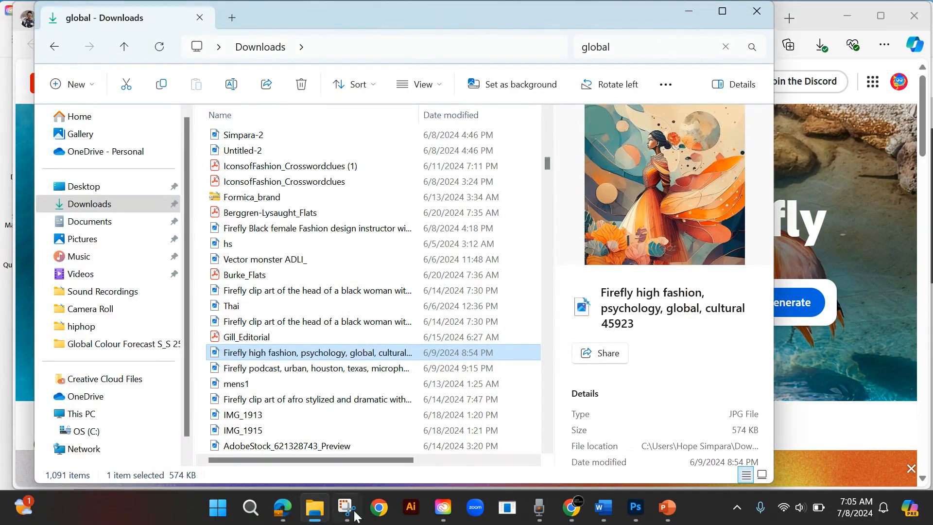
pyautogui.click(808, 10)
pyautogui.click(789, 302)
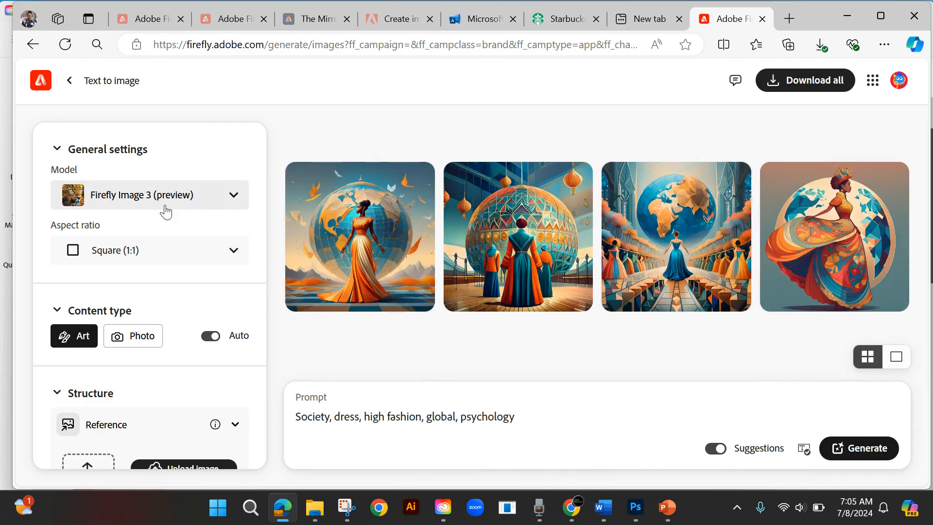
# Review the aspect ratio options and regenerate the images with the content type set to Photo.
pyautogui.click(228, 266)
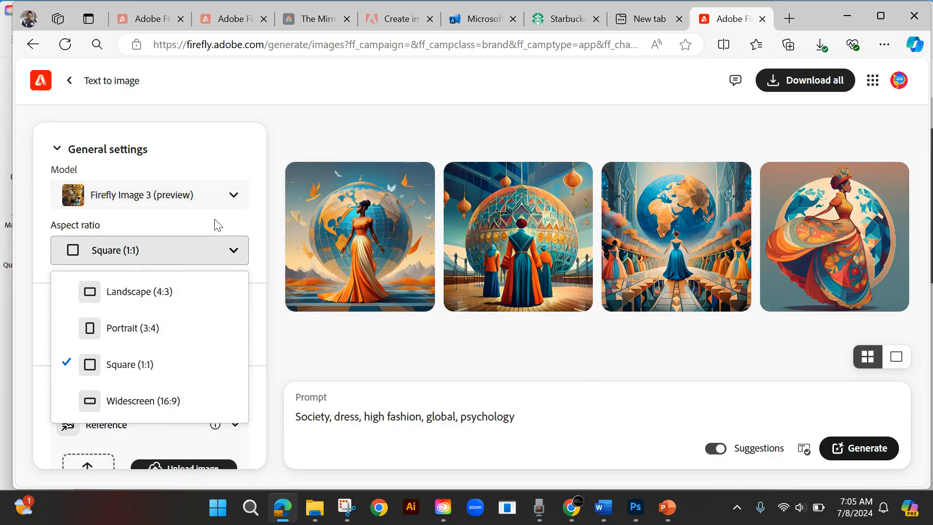
pyautogui.click(271, 135)
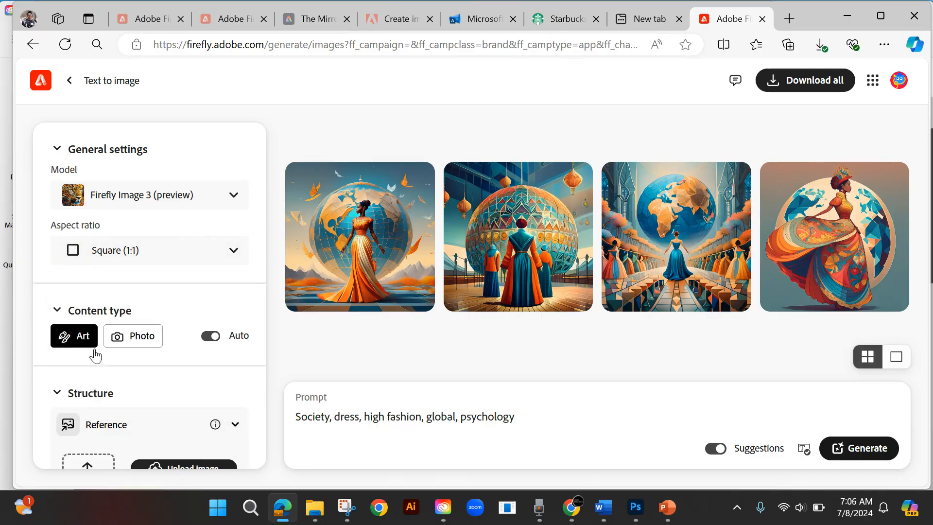
pyautogui.click(147, 345)
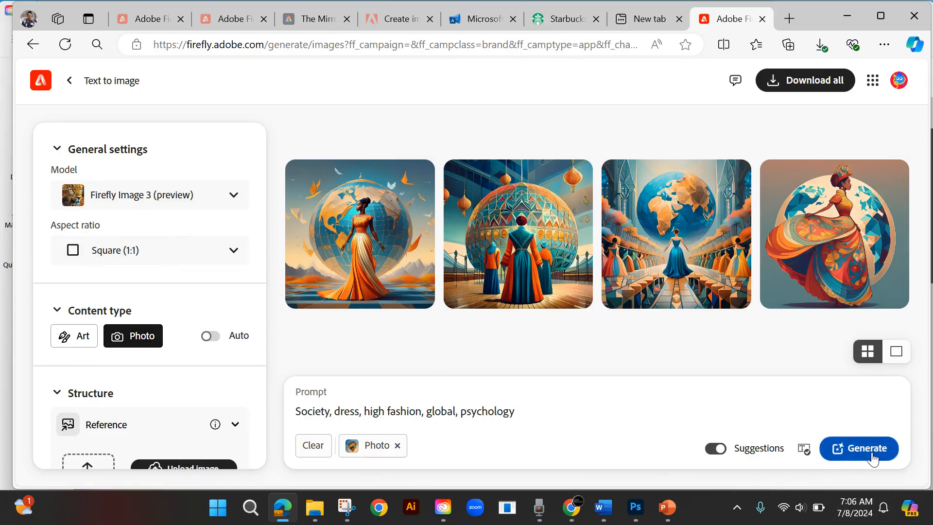
pyautogui.moveTo(378, 260)
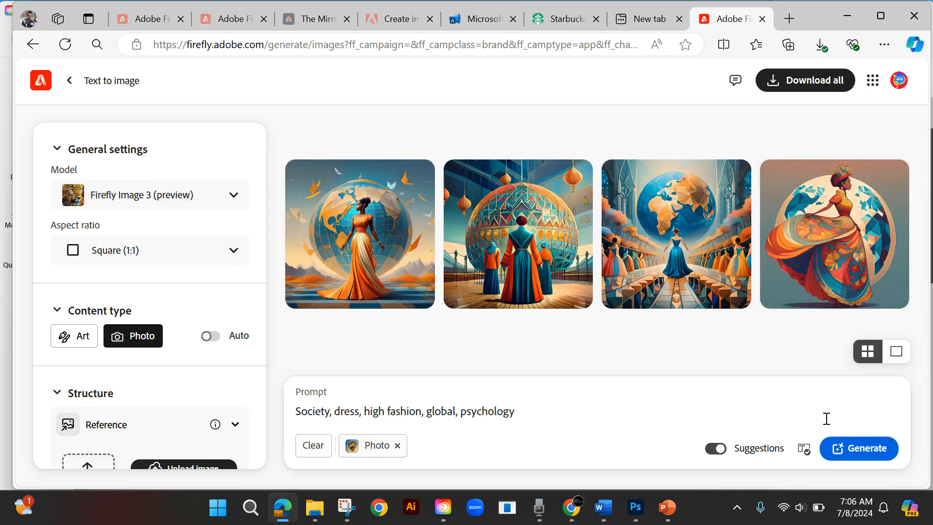
pyautogui.click(875, 457)
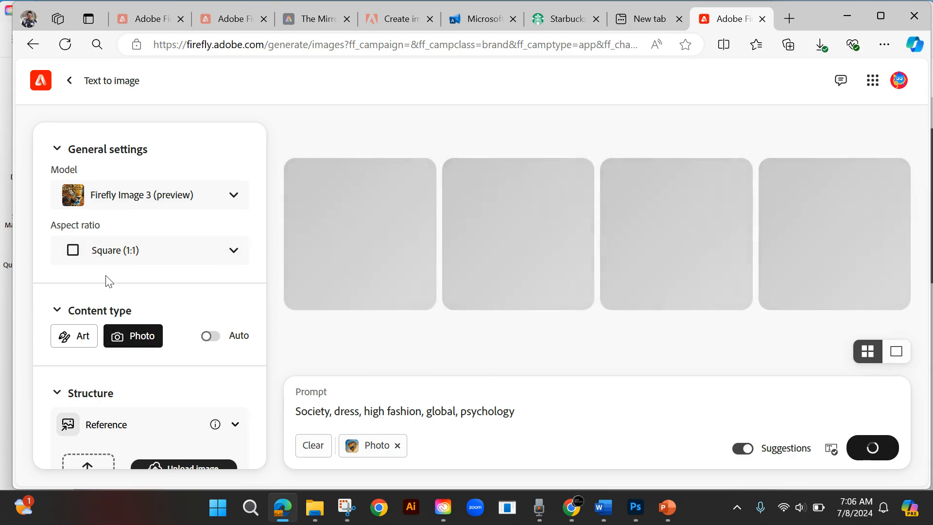
# Raise the system volume.
pyautogui.press('XF86AudioRaiseVolume')
pyautogui.press('XF86AudioRaiseVolume')
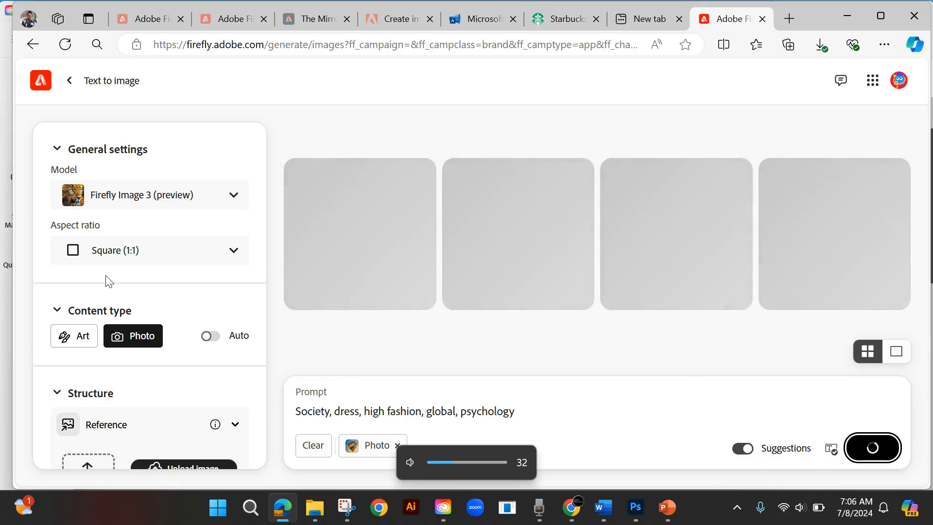
pyautogui.press('XF86AudioRaiseVolume')
pyautogui.press('XF86AudioRaiseVolume')
pyautogui.press('XF86AudioRaiseVolume')
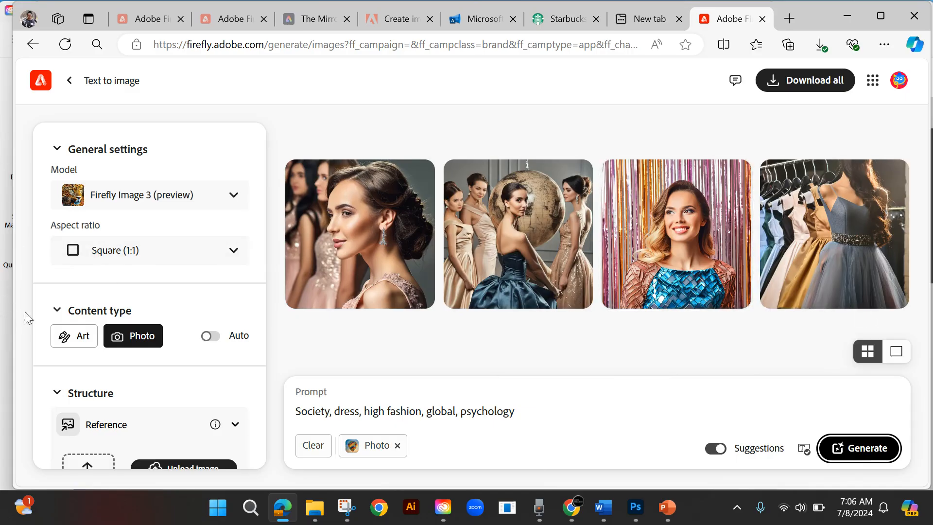
# Set the content type of the generated images to Art.
pyautogui.click(81, 345)
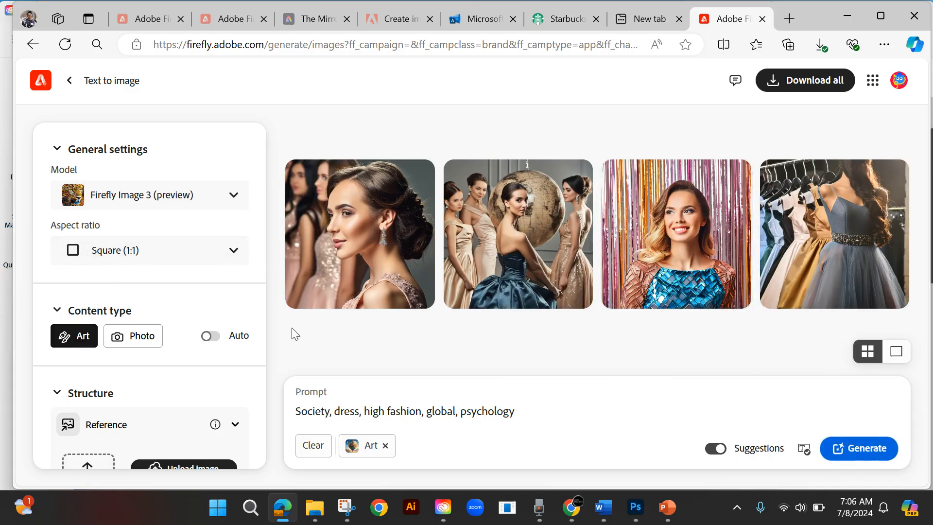
# Examine the Structure reference and Styles settings available for the text-to-image generation.
pyautogui.scroll(-5, 127, 295)
pyautogui.scroll(-1, 127, 295)
pyautogui.scroll(1, 127, 296)
pyautogui.scroll(2, 175, 211)
pyautogui.scroll(-2, 174, 214)
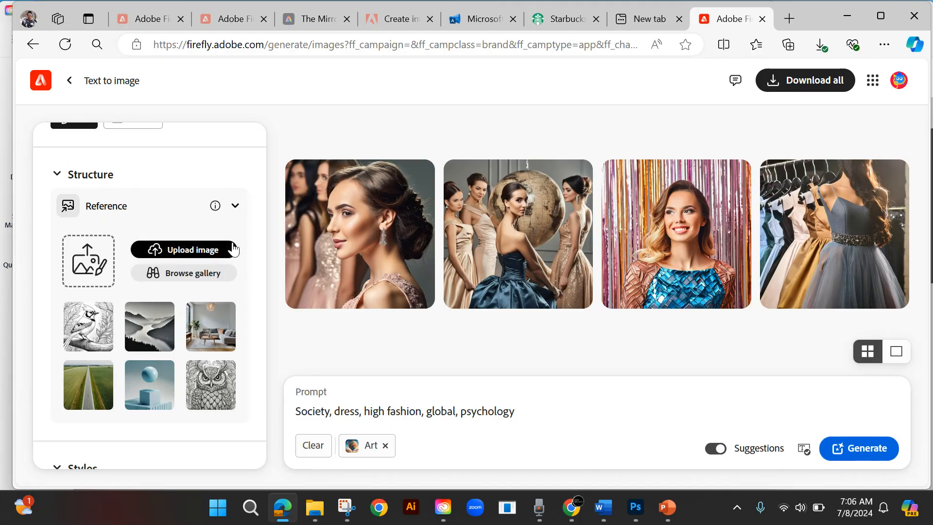
pyautogui.scroll(-2, 209, 259)
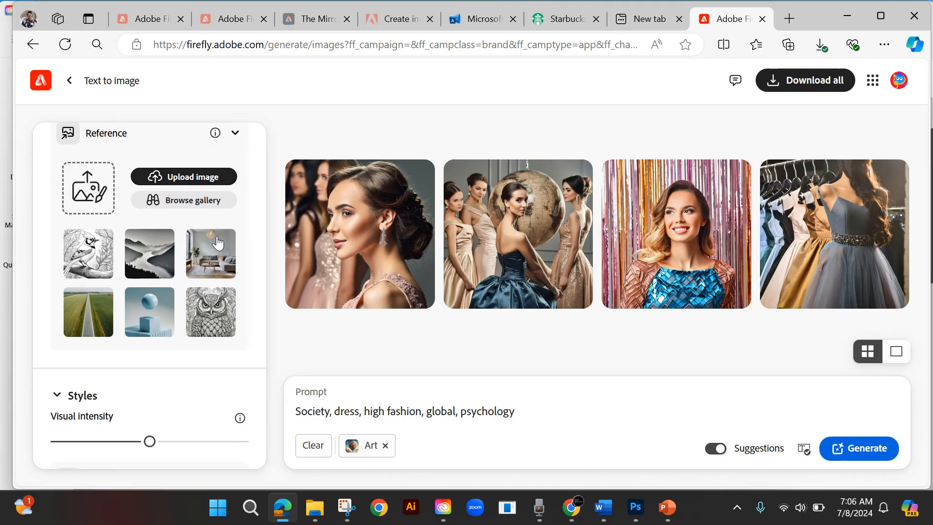
pyautogui.scroll(-4, 152, 258)
pyautogui.scroll(4, 156, 261)
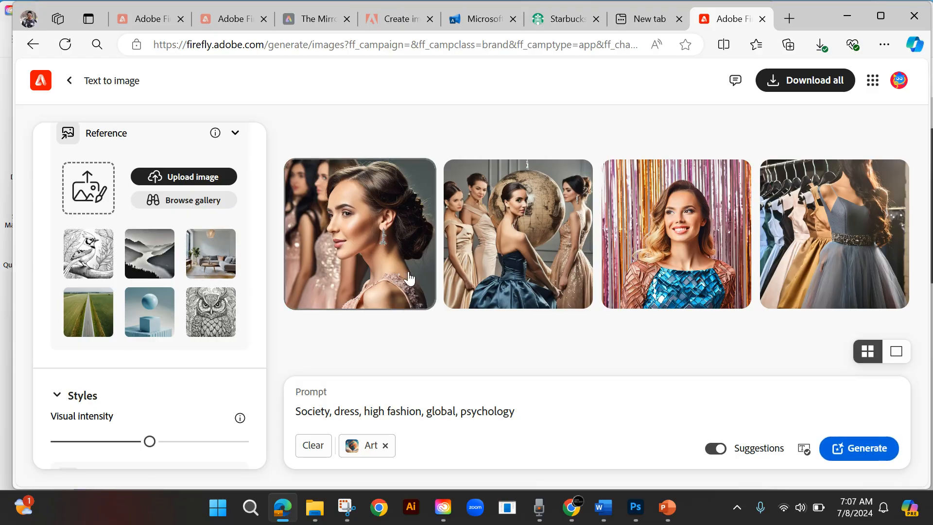
pyautogui.scroll(4, 258, 224)
pyautogui.scroll(3, 204, 253)
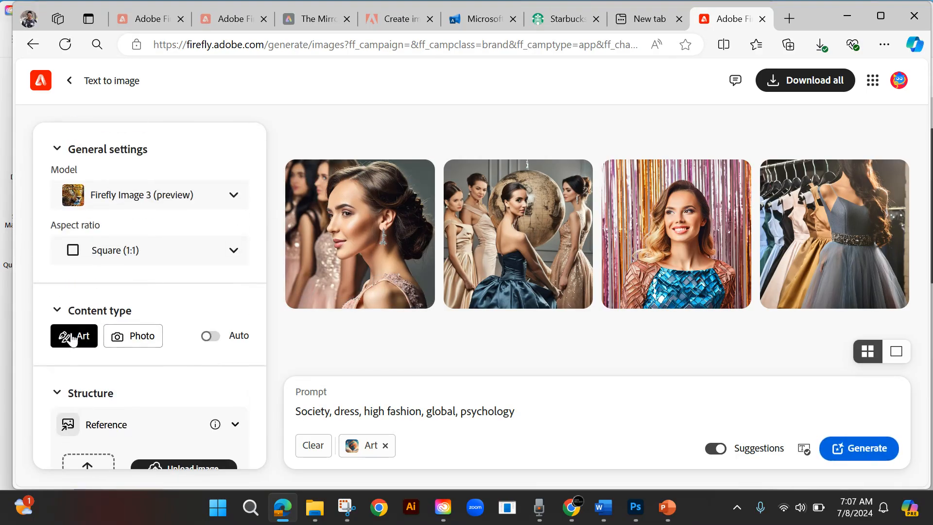
# Regenerate the images as Art and open the gallery of Structure reference images.
pyautogui.click(857, 450)
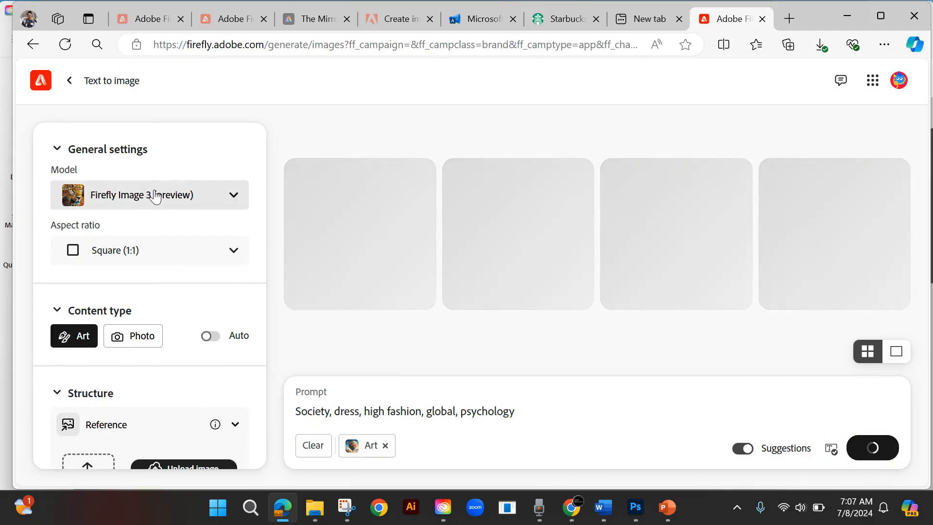
pyautogui.scroll(-6, 115, 233)
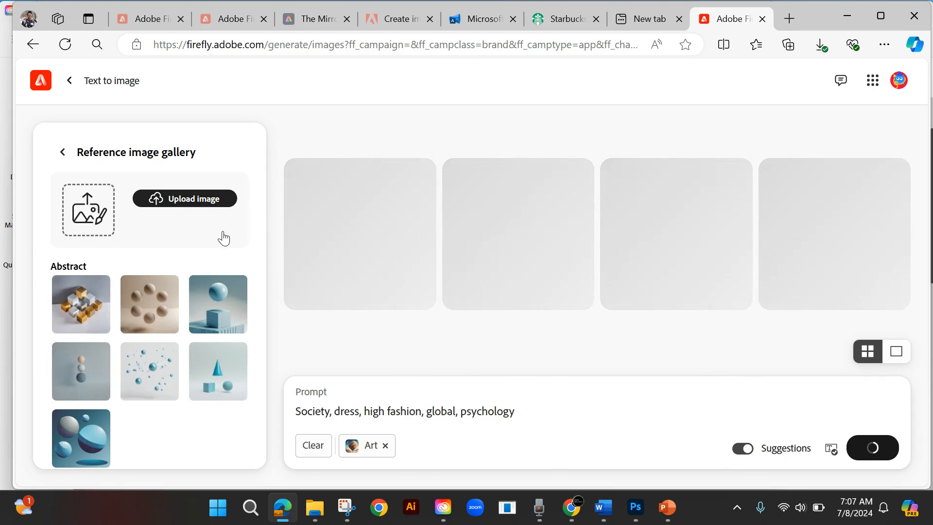
# Use the abstract floating spheres picture as the structure reference and regenerate the images.
pyautogui.scroll(-2, 230, 243)
pyautogui.scroll(-5, 232, 272)
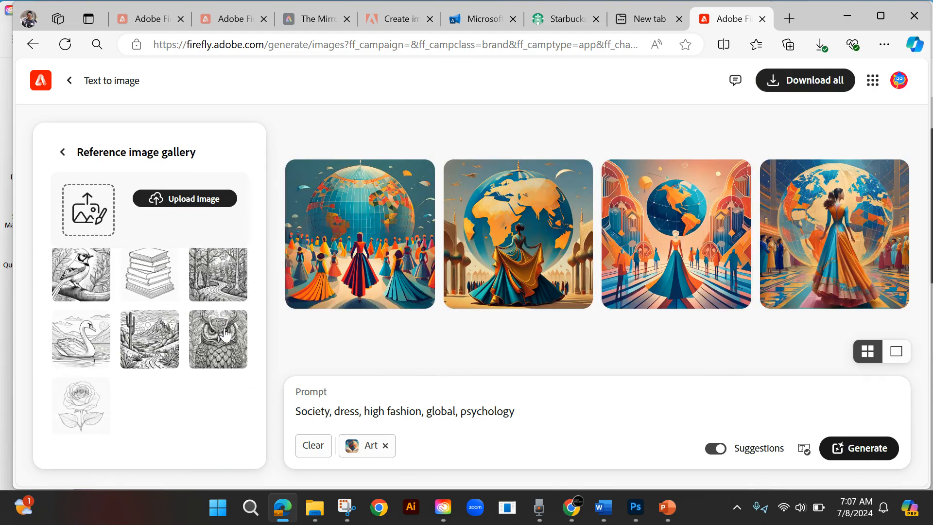
pyautogui.scroll(3, 225, 334)
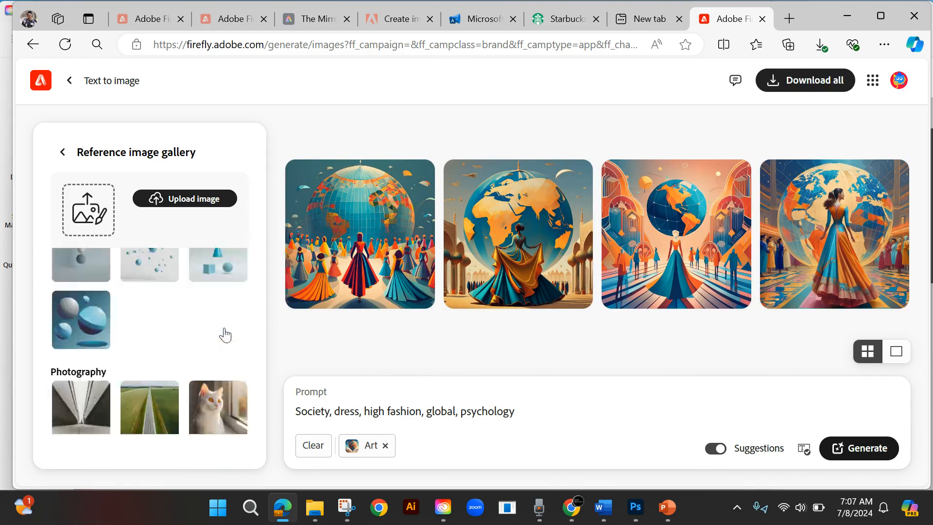
pyautogui.click(82, 335)
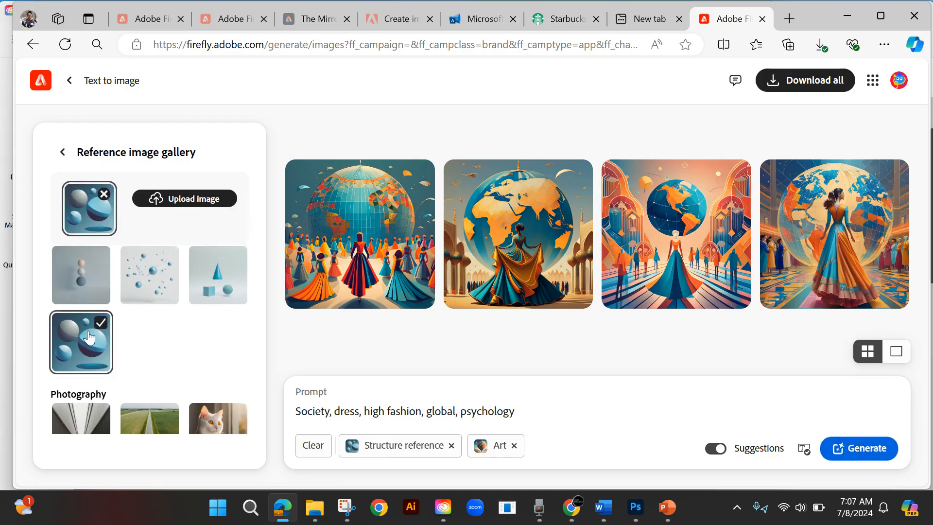
pyautogui.click(850, 457)
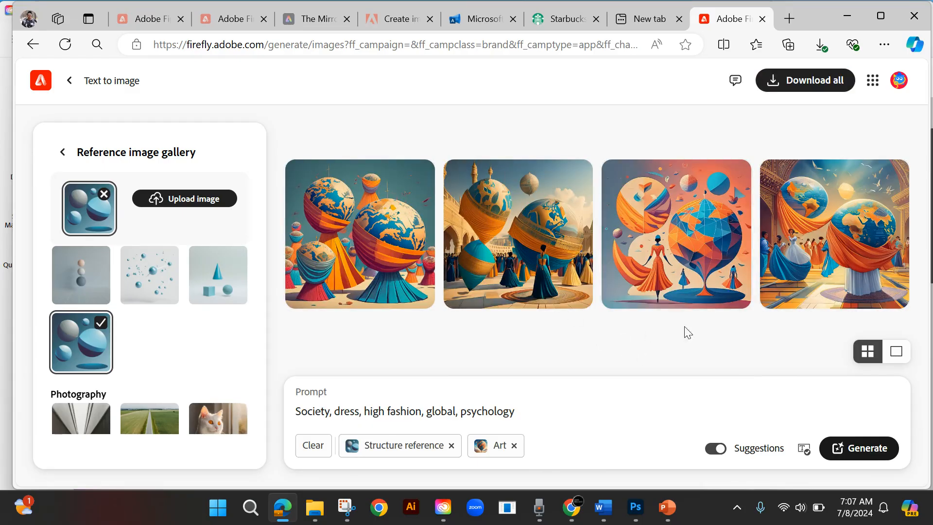
pyautogui.moveTo(665, 260)
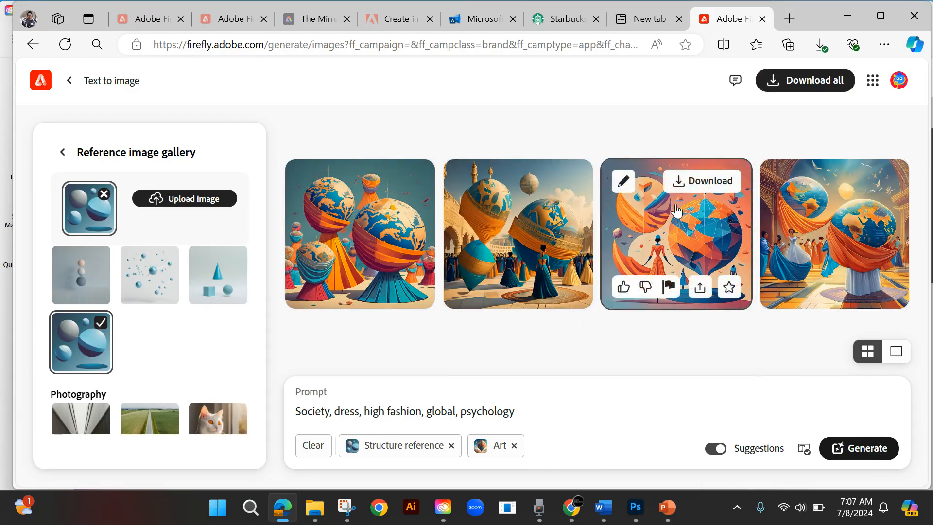
pyautogui.moveTo(381, 232)
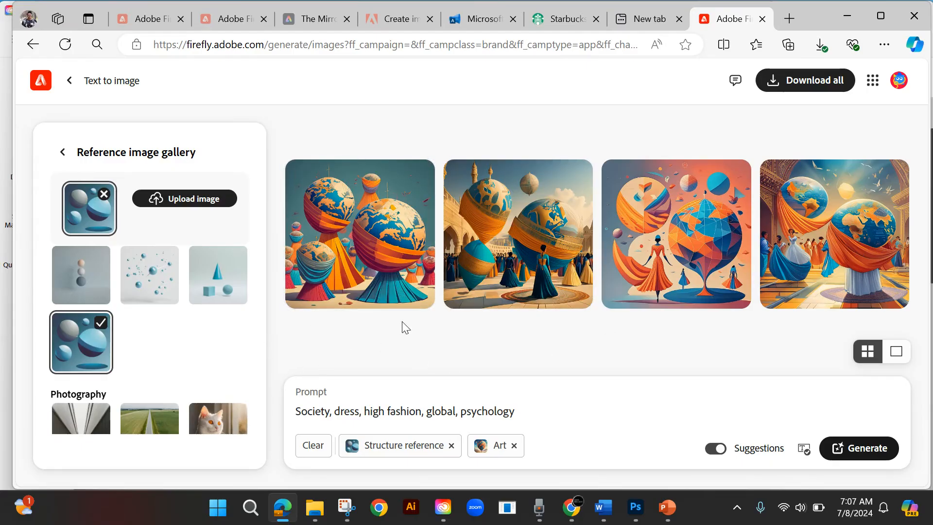
# Leave the reference image gallery, apply the Cartoon effect from the Themes category and regenerate the images.
pyautogui.scroll(-5, 161, 313)
pyautogui.scroll(5, 162, 316)
pyautogui.scroll(2, 194, 253)
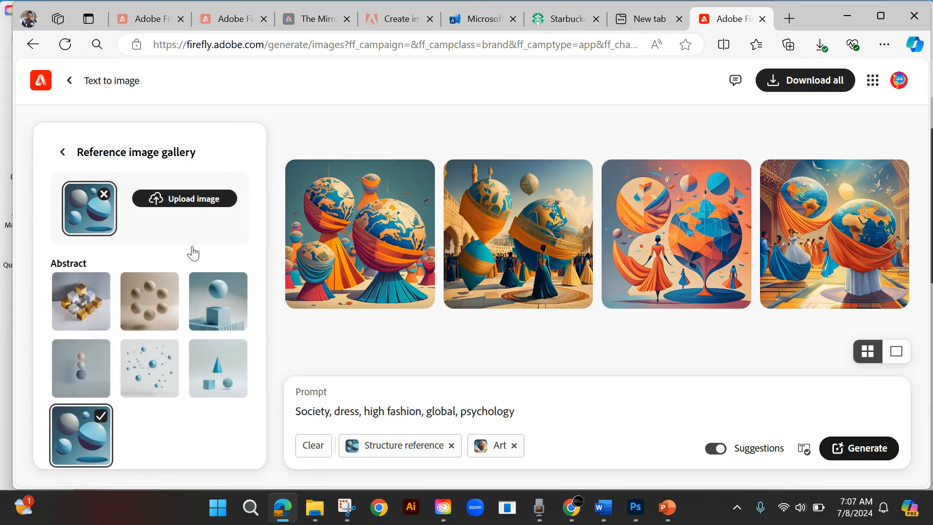
pyautogui.click(62, 153)
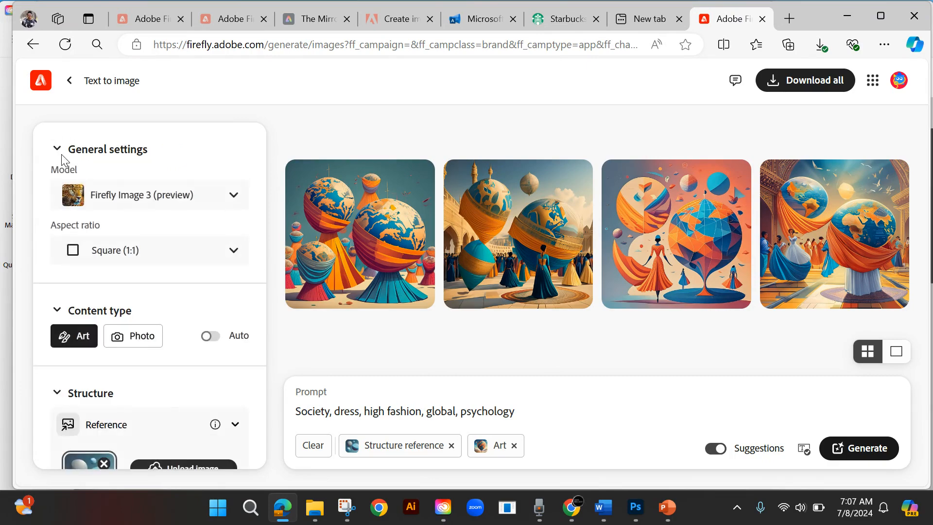
pyautogui.scroll(-15, 142, 298)
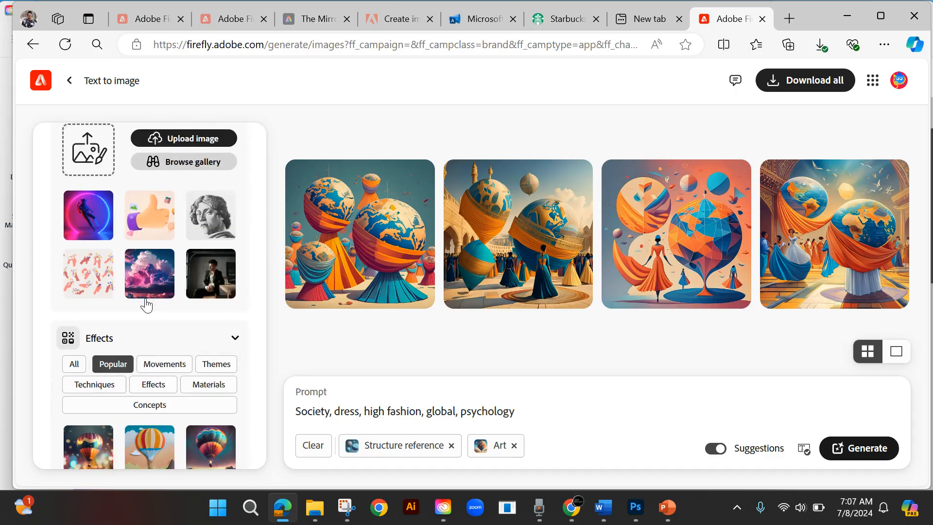
pyautogui.scroll(-1, 146, 304)
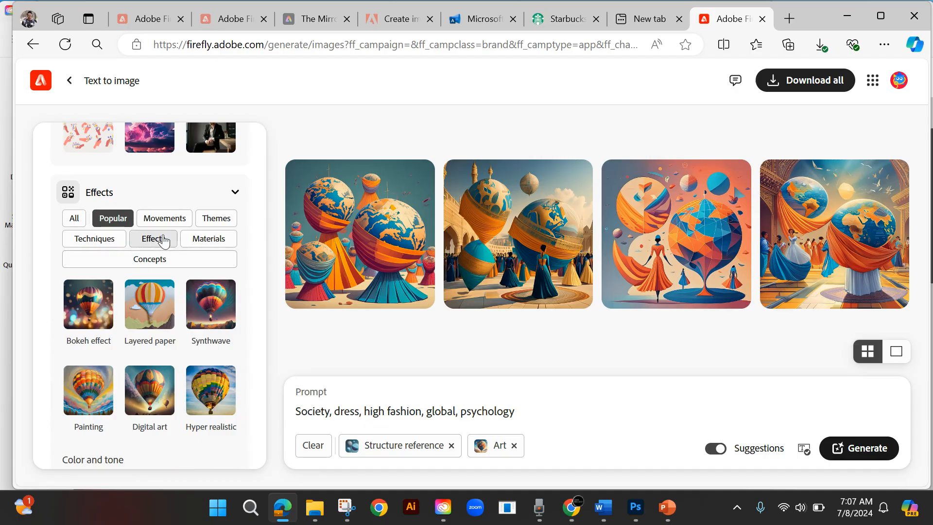
pyautogui.click(216, 218)
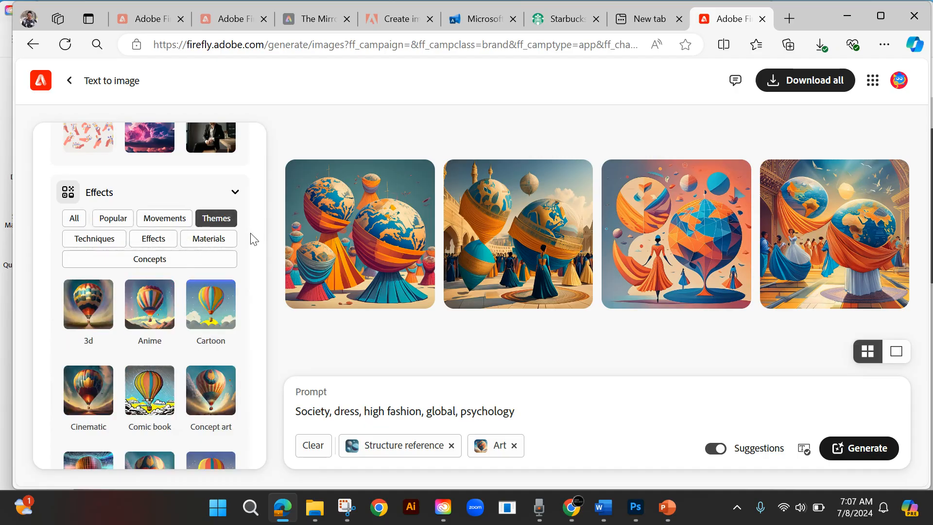
pyautogui.click(221, 319)
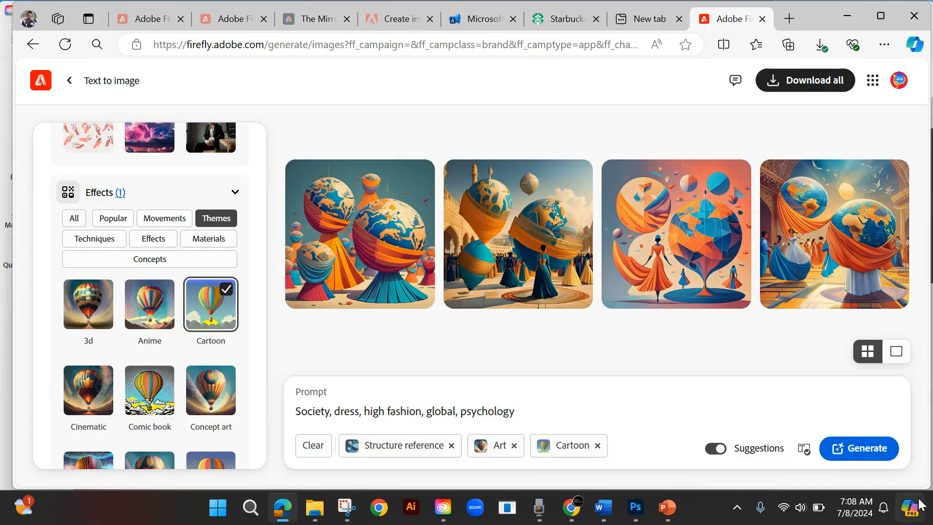
pyautogui.click(859, 451)
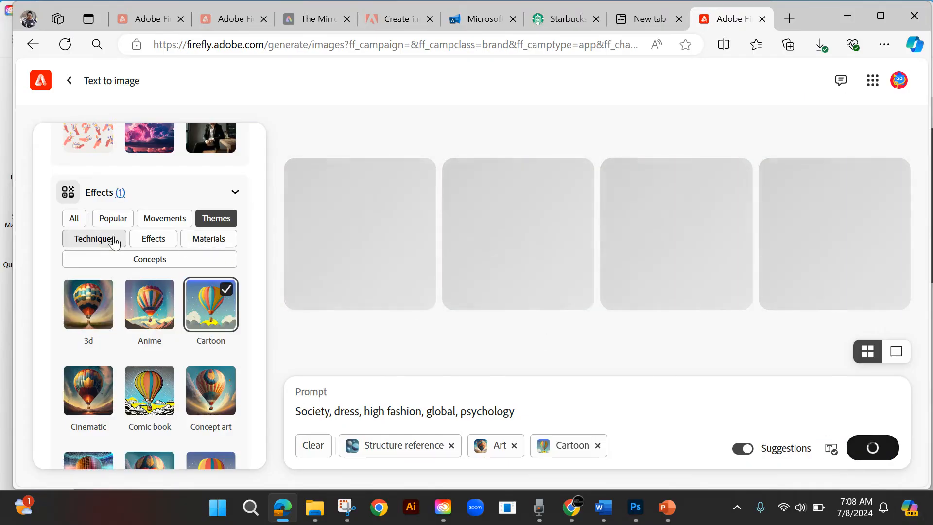
# Examine the Color and tone options available for the image style.
pyautogui.scroll(-10, 117, 241)
pyautogui.scroll(-7, 119, 242)
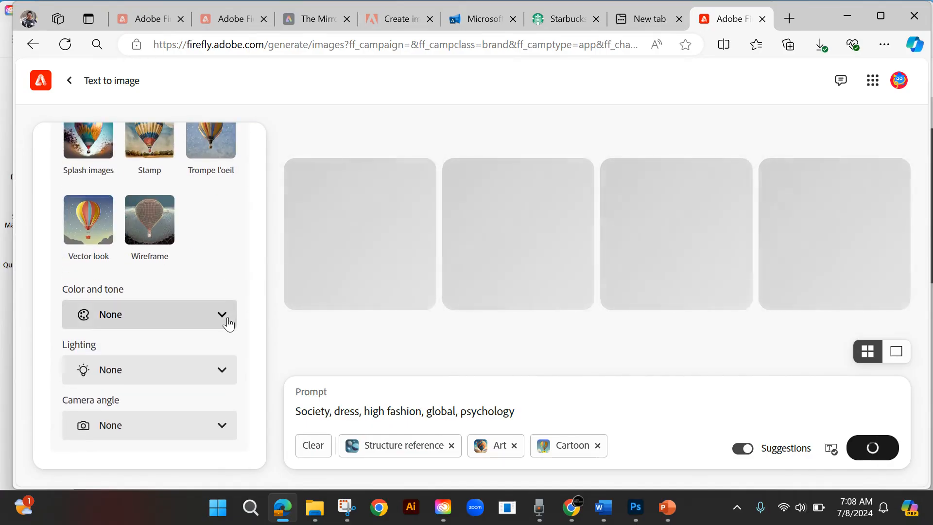
pyautogui.click(226, 320)
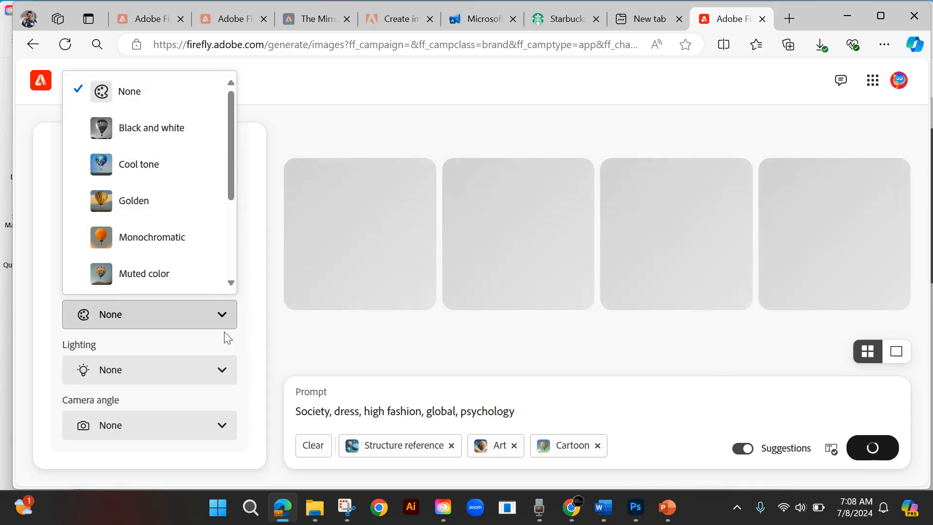
pyautogui.click(281, 326)
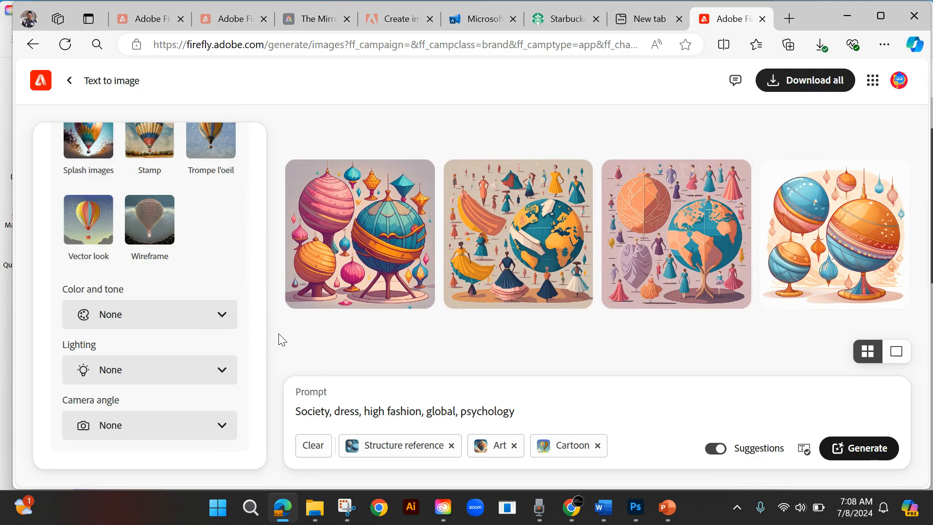
# Replace the Cartoon effect with the Hyper realistic theme and regenerate the images.
pyautogui.scroll(15, 200, 265)
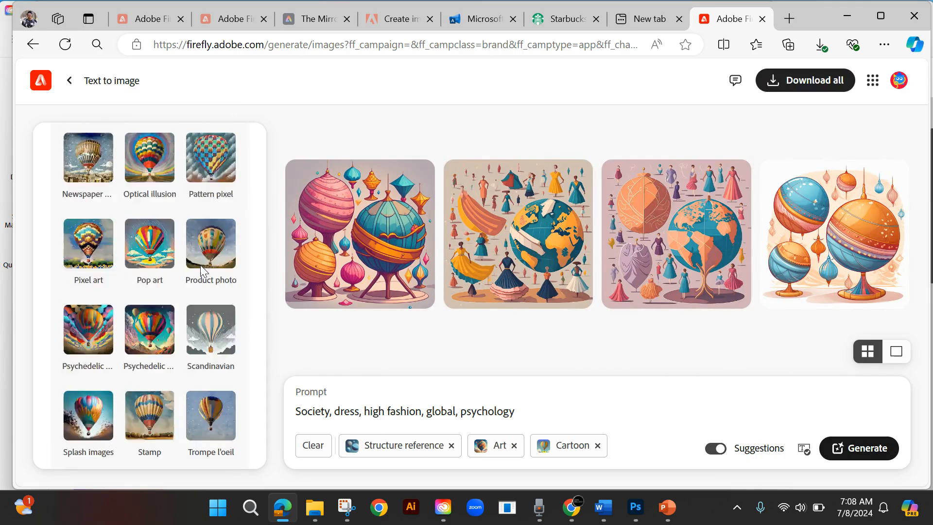
pyautogui.scroll(-3, 200, 272)
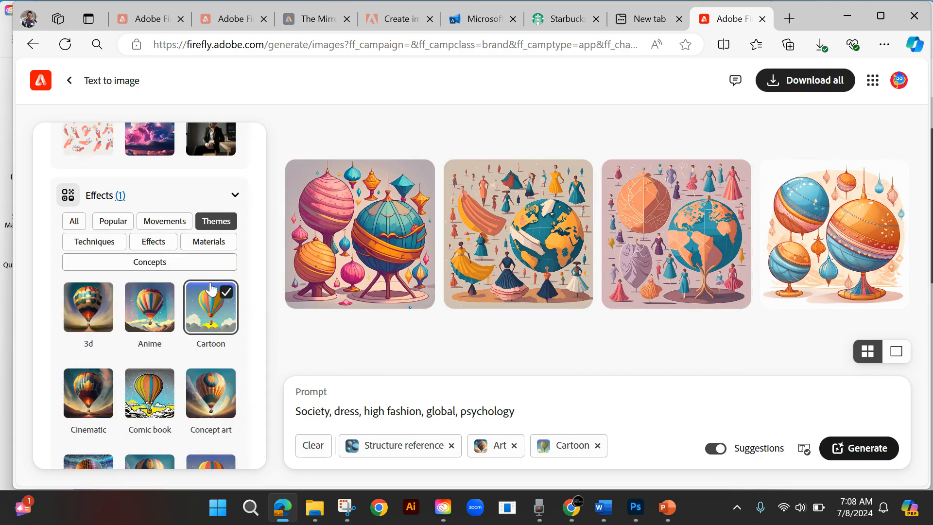
pyautogui.click(223, 299)
pyautogui.scroll(-7, 225, 303)
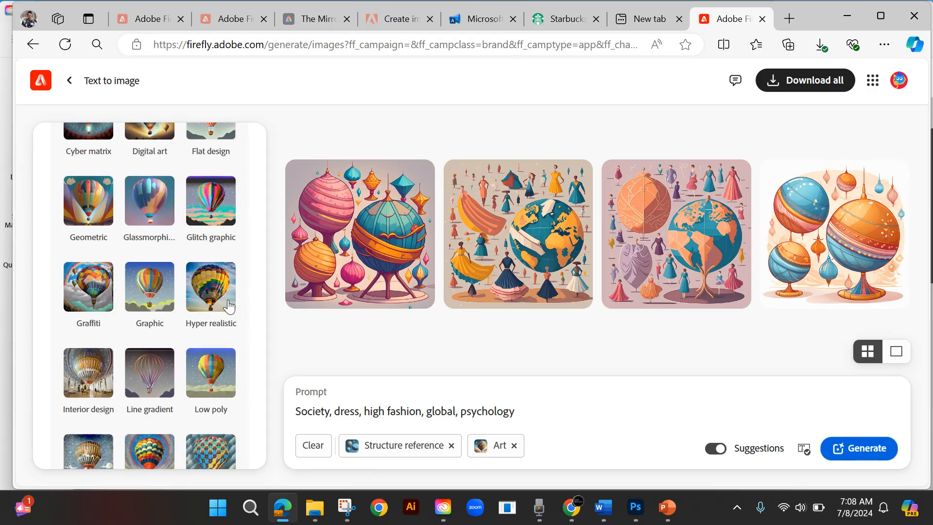
pyautogui.scroll(-9, 226, 307)
pyautogui.scroll(5, 243, 282)
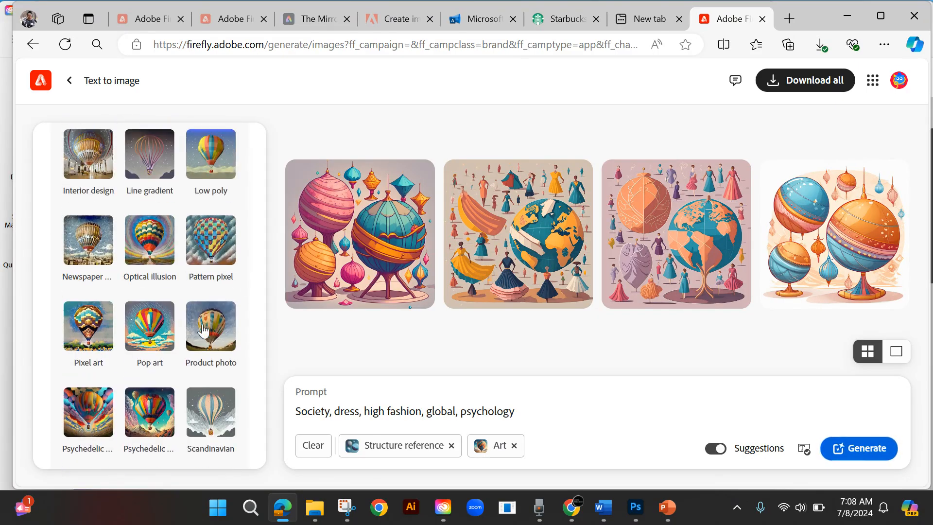
pyautogui.scroll(3, 203, 292)
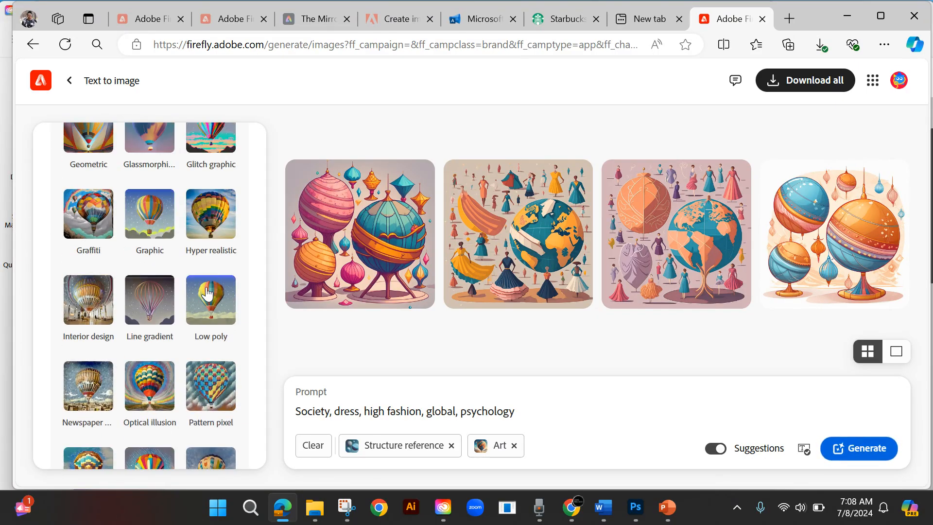
pyautogui.click(208, 229)
pyautogui.click(864, 453)
# Remove the floating spheres structure reference and regenerate the images with only Art and Hyper realistic applied.
pyautogui.scroll(7, 230, 267)
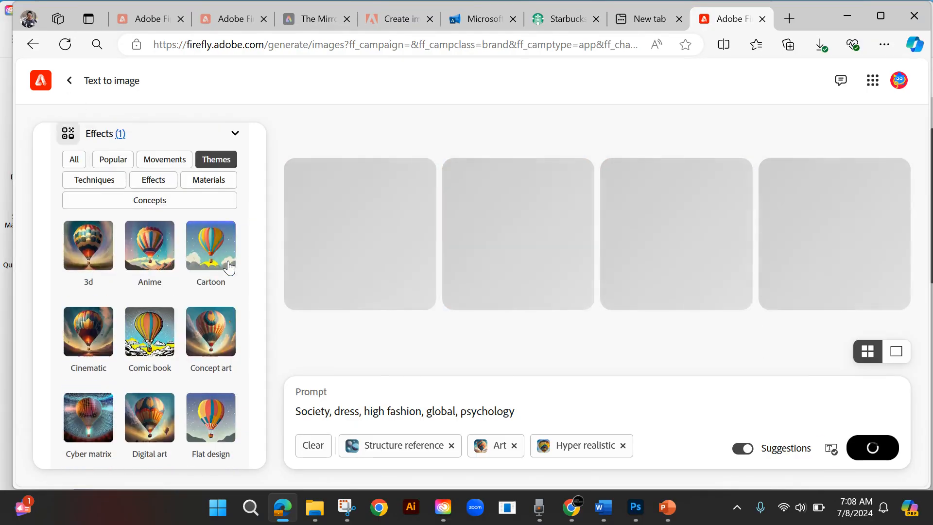
pyautogui.scroll(10, 229, 267)
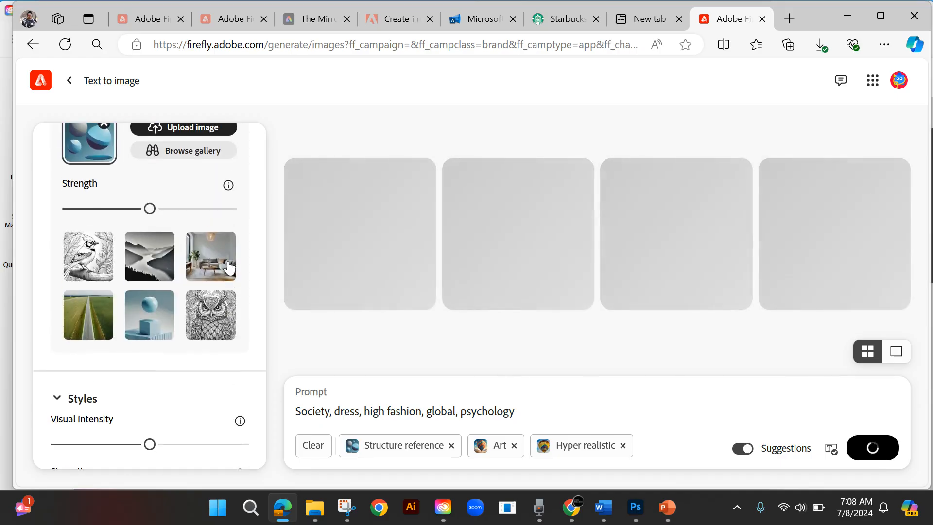
pyautogui.scroll(3, 159, 229)
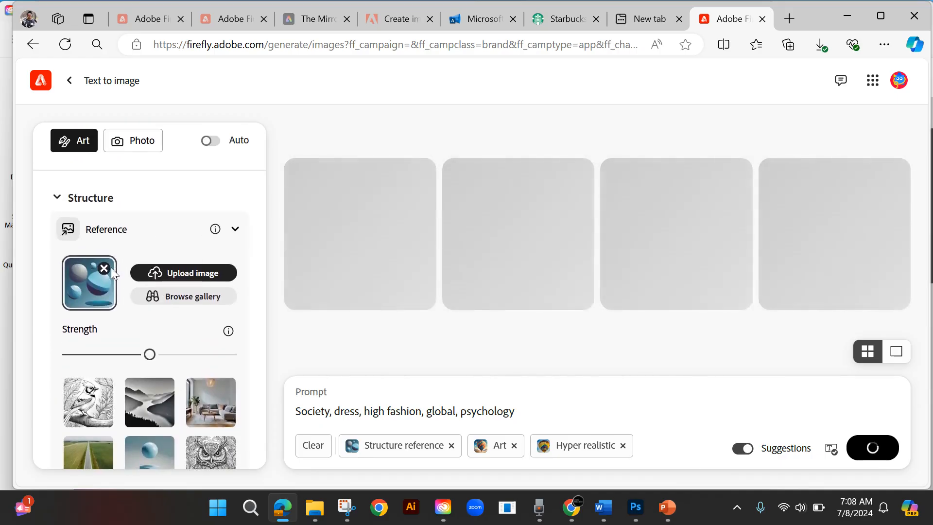
pyautogui.click(104, 269)
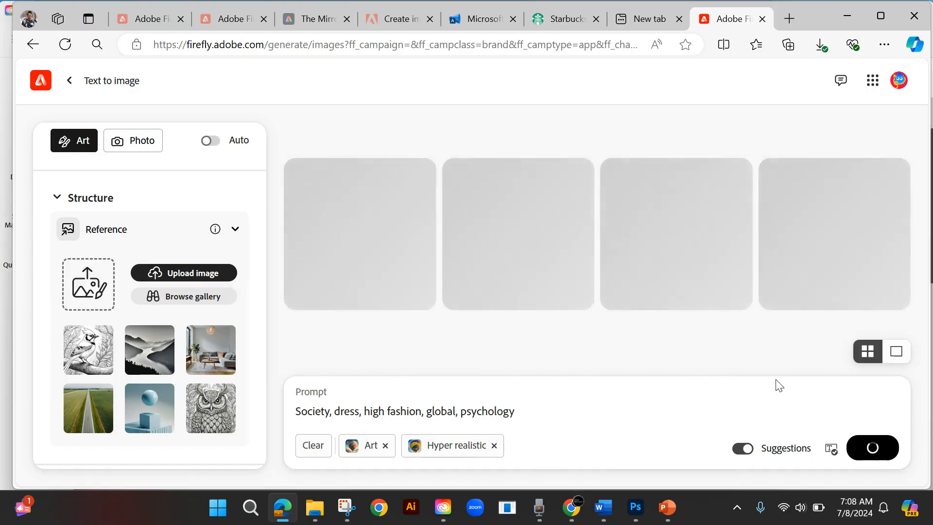
pyautogui.scroll(-1, 232, 305)
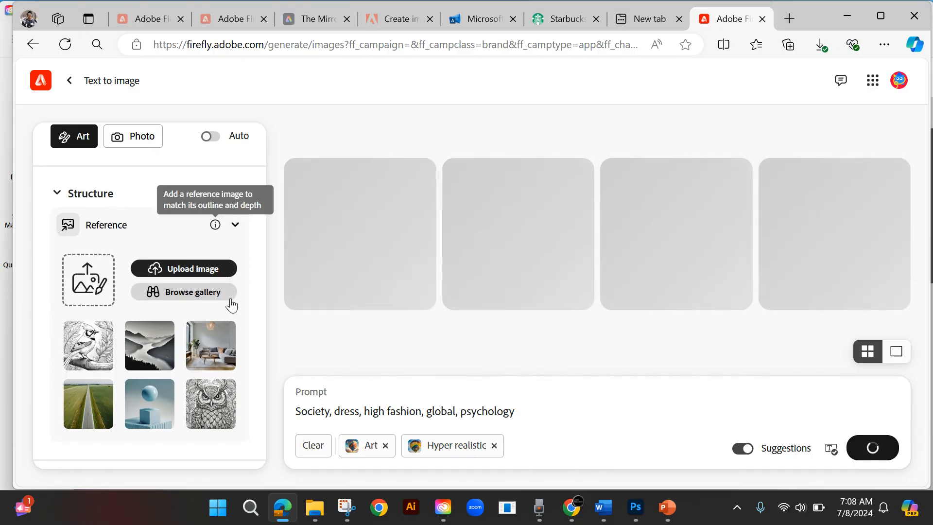
pyautogui.scroll(-15, 168, 277)
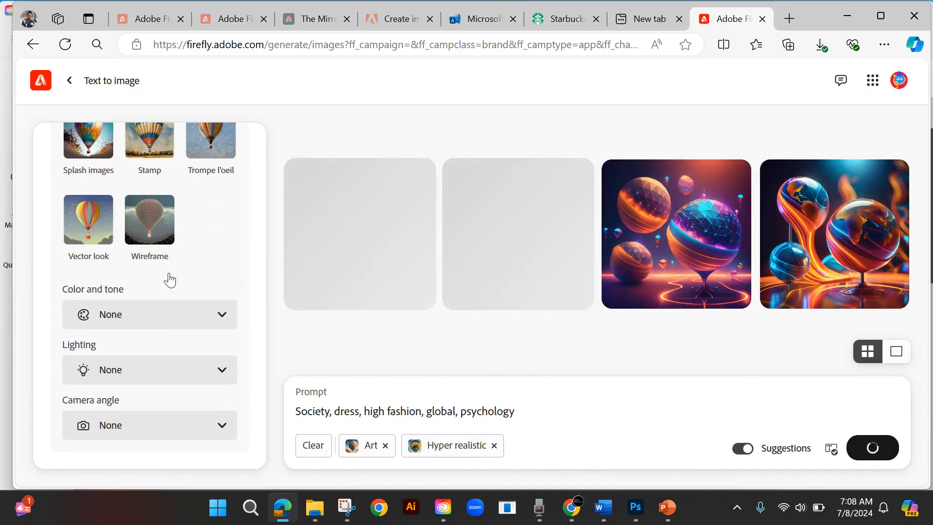
pyautogui.click(841, 440)
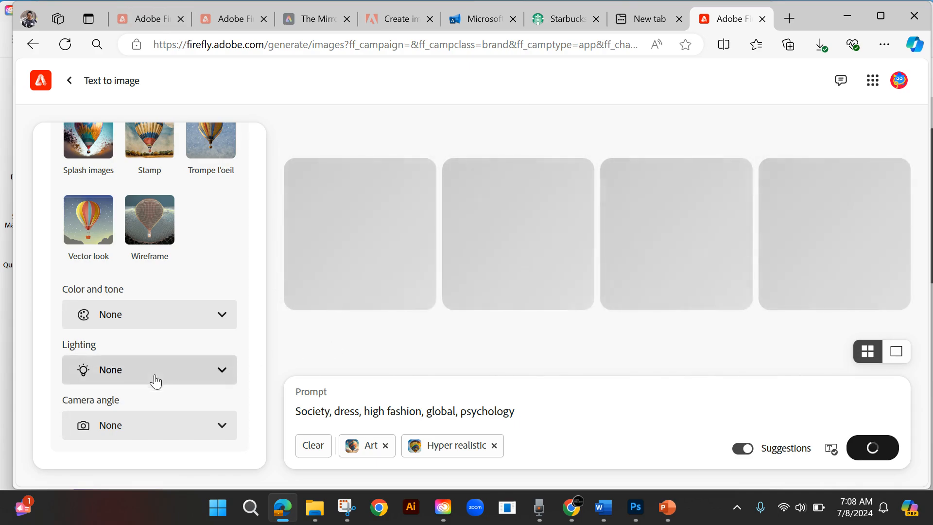
pyautogui.scroll(10, 107, 275)
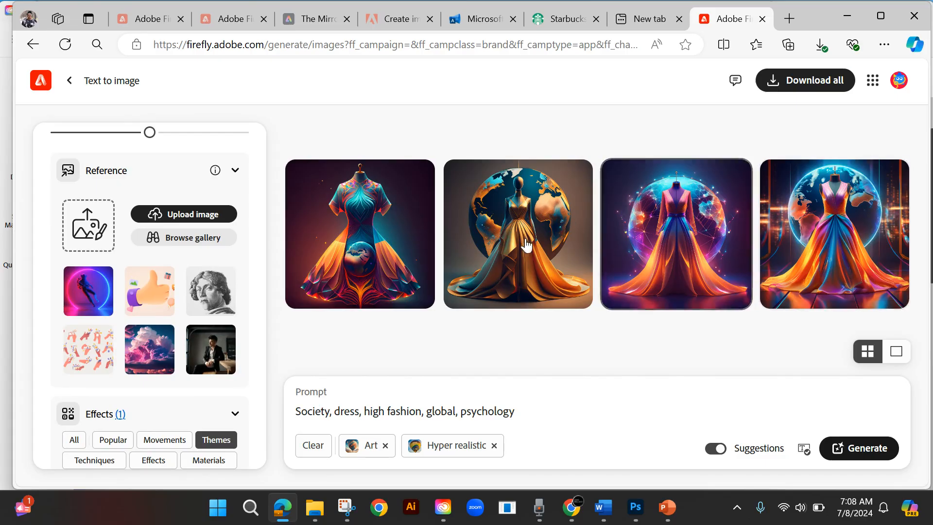
# Download the image of the golden gown in front of the globe and close its enlarged preview.
pyautogui.moveTo(504, 247)
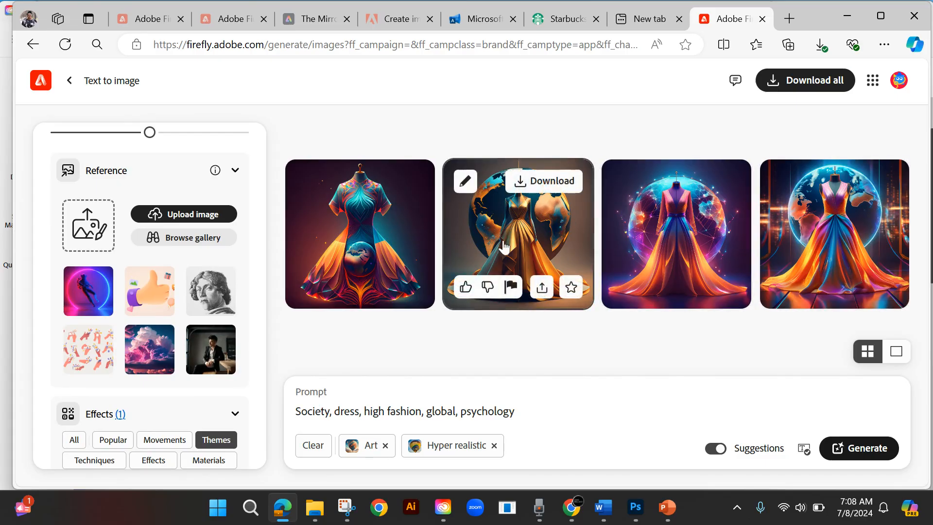
pyautogui.click(528, 237)
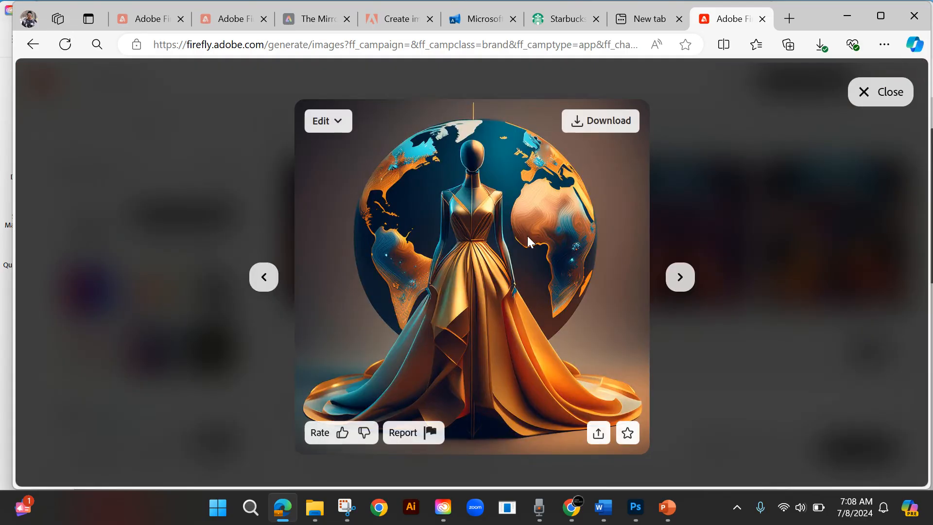
pyautogui.click(594, 120)
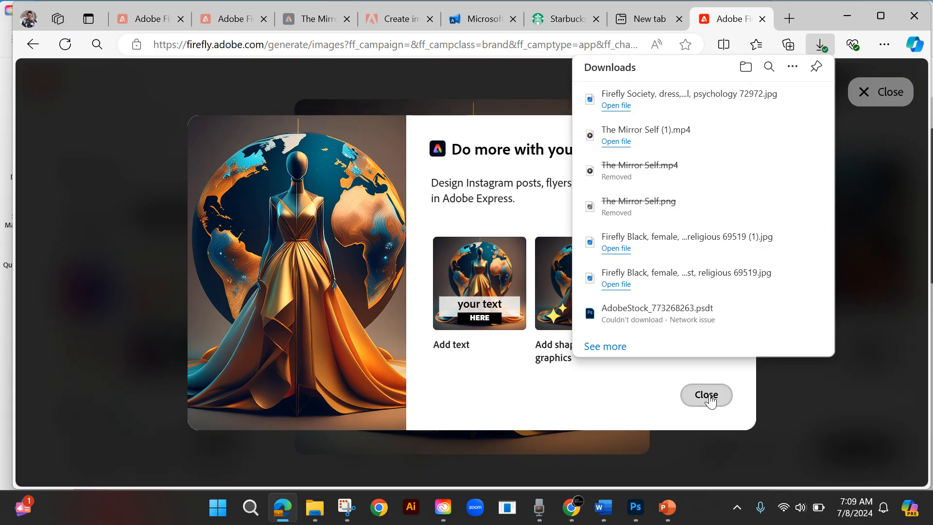
pyautogui.click(559, 397)
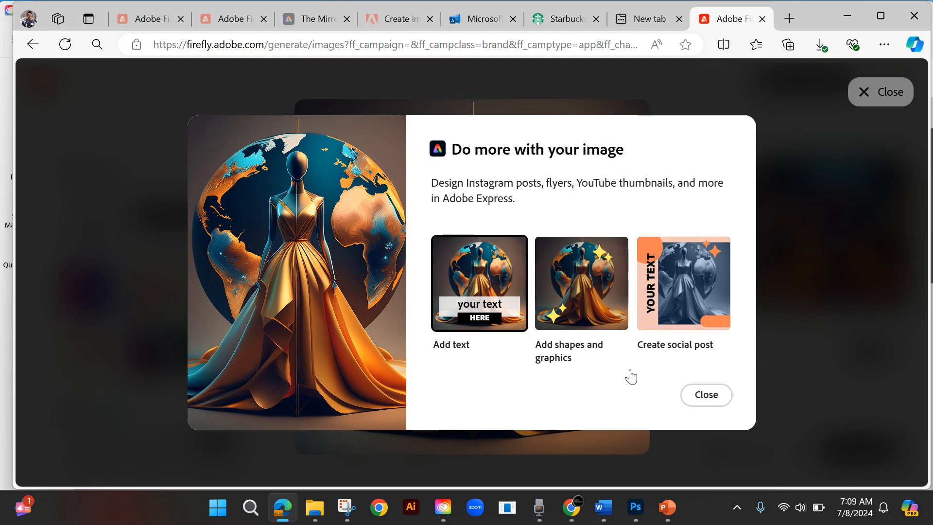
pyautogui.click(704, 401)
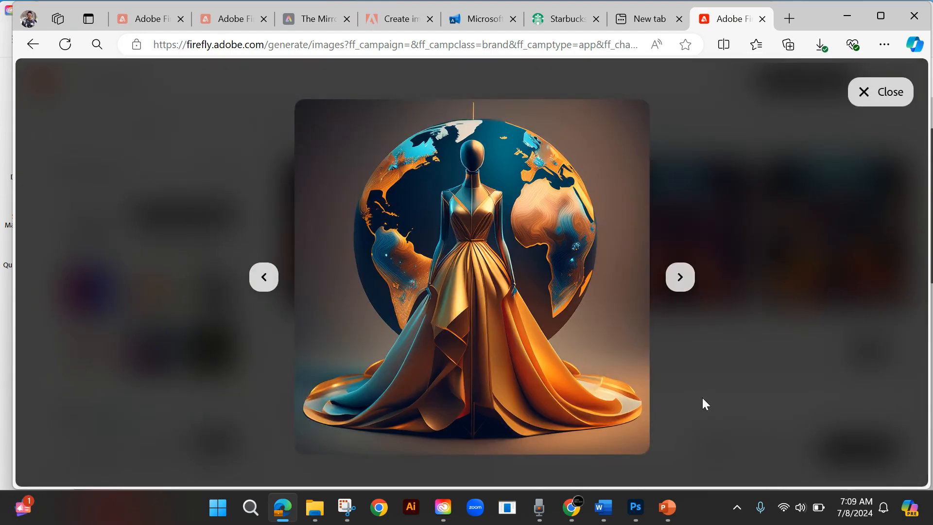
pyautogui.click(881, 91)
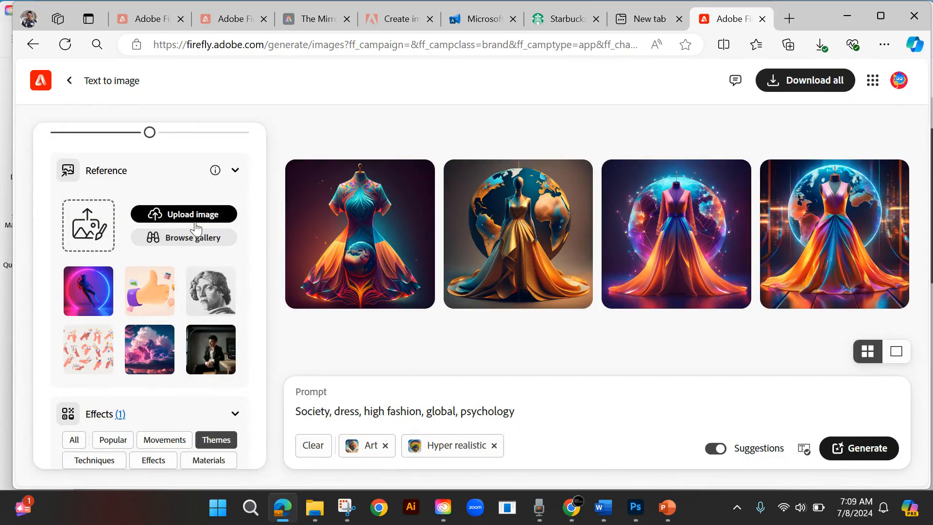
pyautogui.scroll(-2, 199, 228)
pyautogui.scroll(-10, 199, 231)
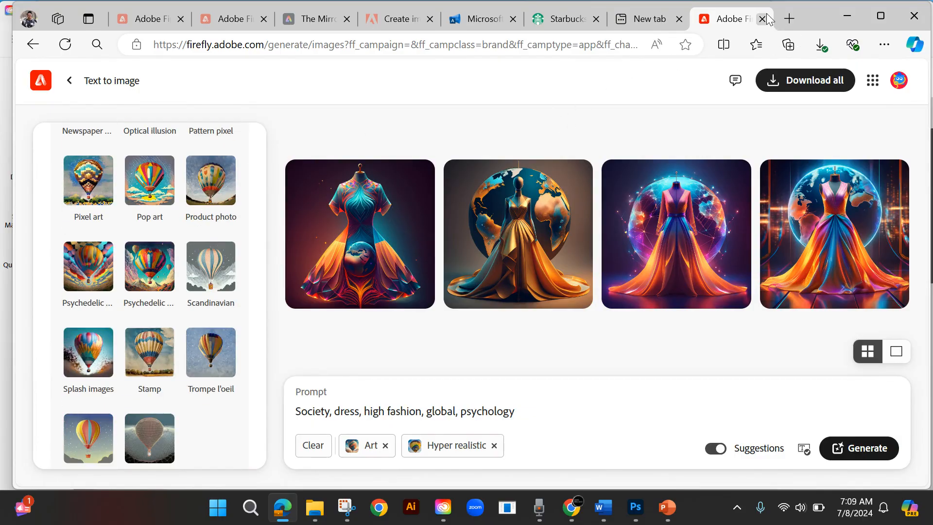
# Switch to Creative Cloud Desktop, moving the other windows out of the way, and search for "adobe express".
pyautogui.moveTo(817, 8); pyautogui.dragTo(790, 78)
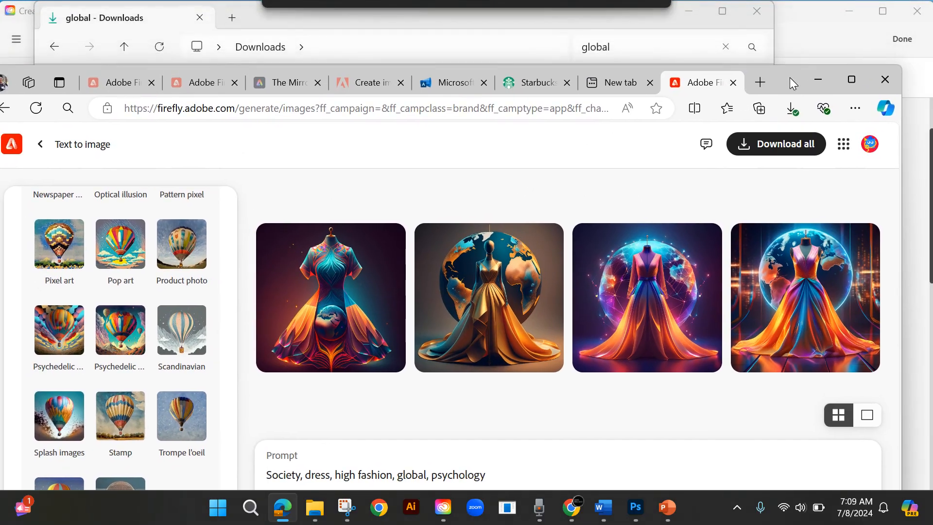
pyautogui.click(618, 6)
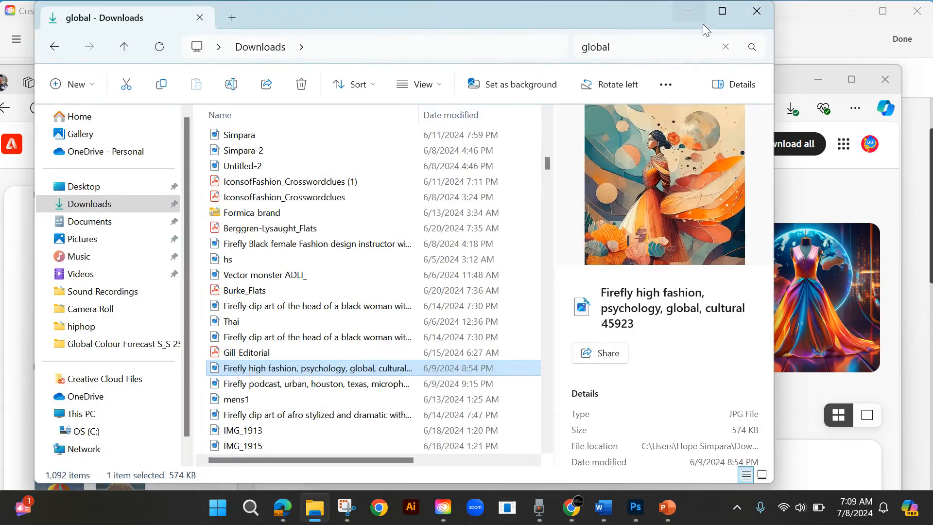
pyautogui.click(759, 13)
pyautogui.click(751, 36)
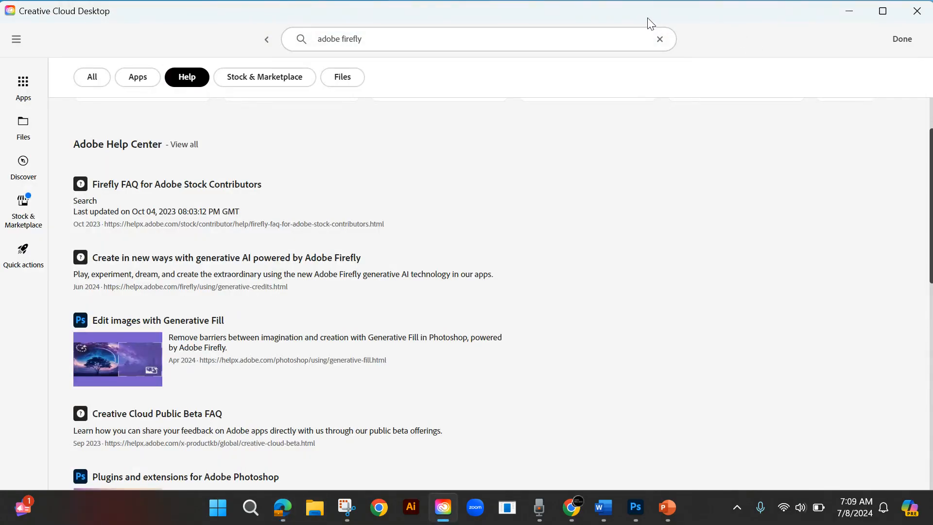
pyautogui.moveTo(392, 46); pyautogui.dragTo(262, 28)
pyautogui.write('adobe ')
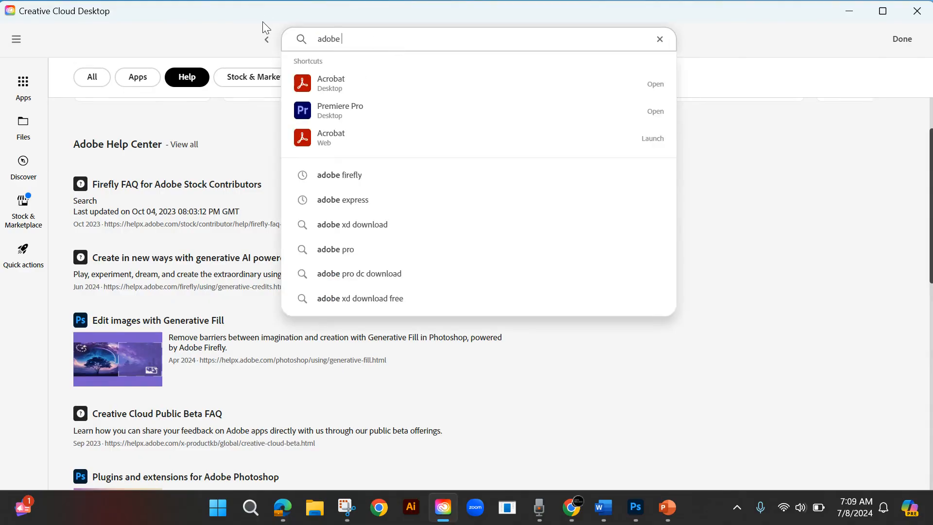
pyautogui.write('express')
pyautogui.press('Return')
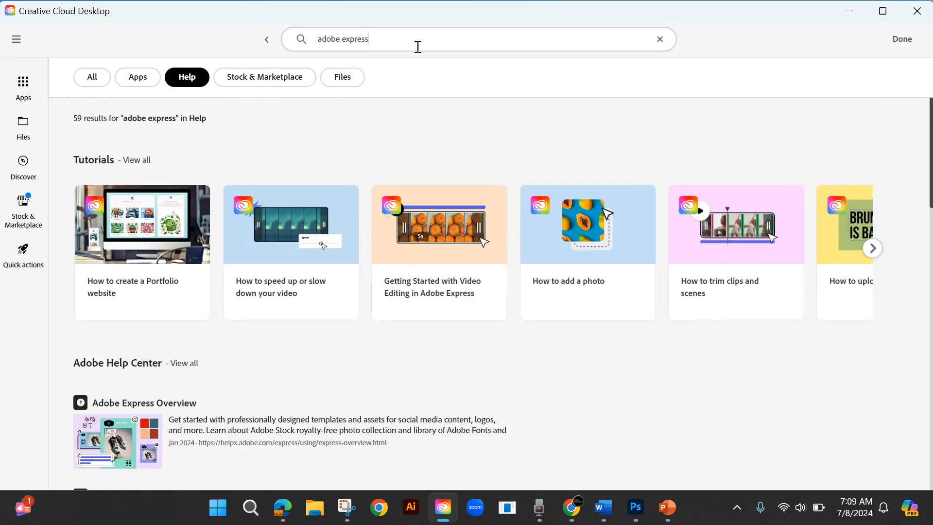
# Show all result categories for the search and launch the web version of Adobe Express.
pyautogui.scroll(-6, 431, 211)
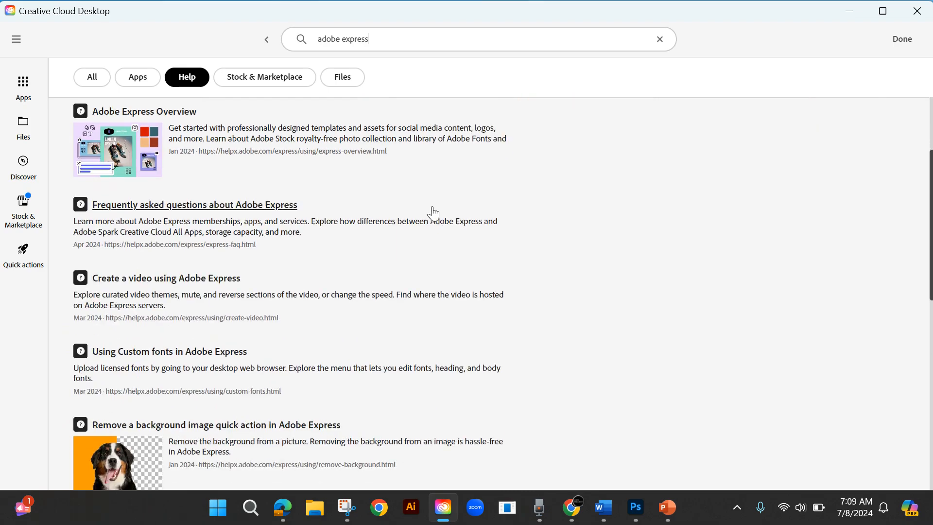
pyautogui.scroll(6, 439, 236)
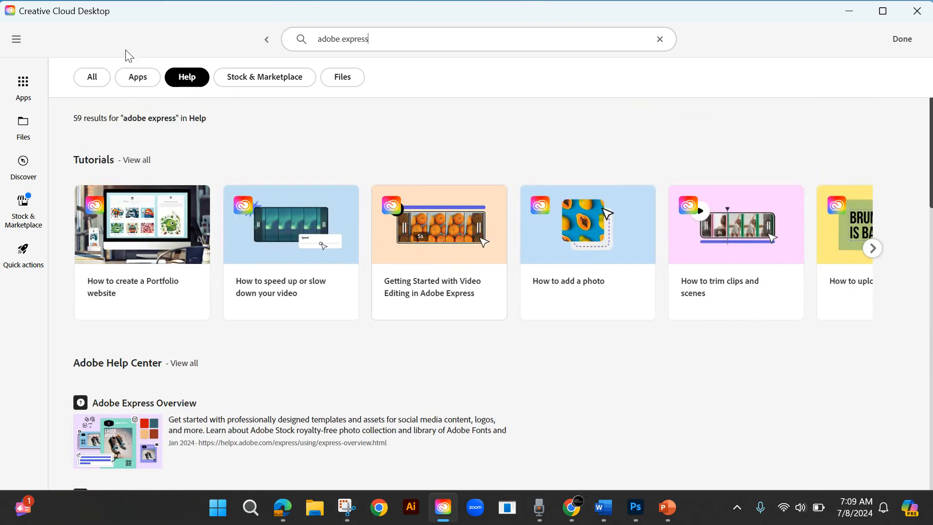
pyautogui.click(93, 79)
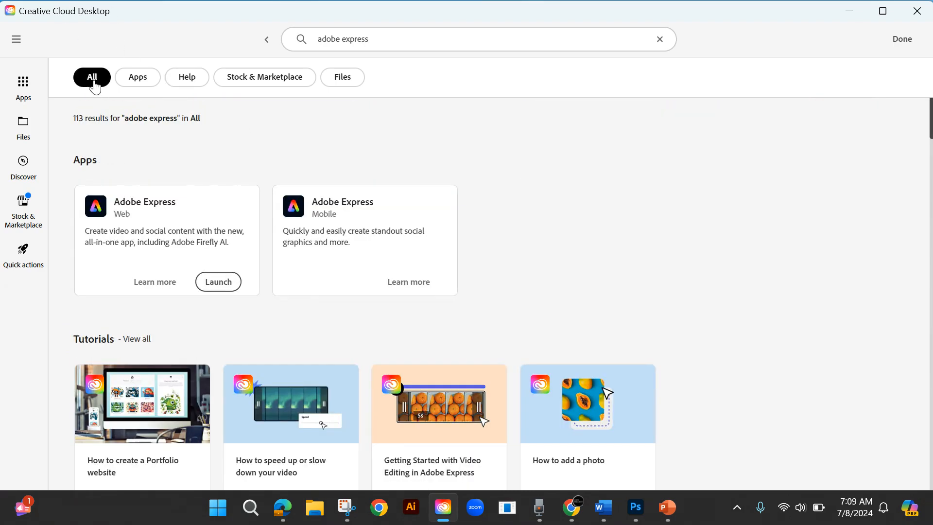
pyautogui.click(215, 287)
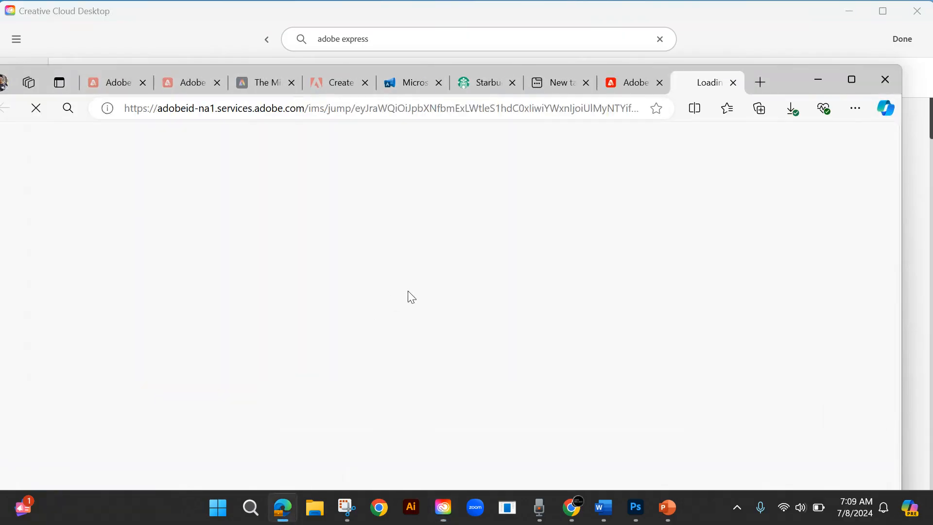
pyautogui.moveTo(794, 82); pyautogui.dragTo(810, 11)
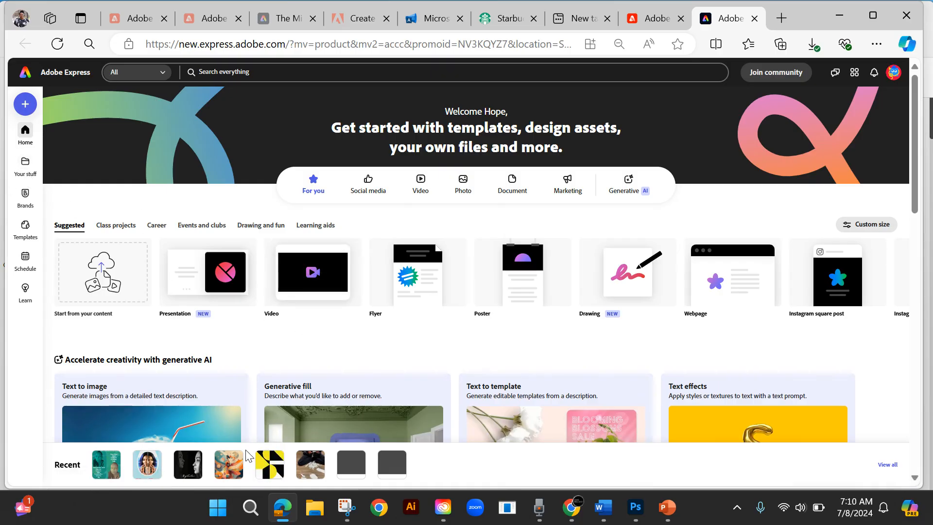
# Start a square photo project from the downloaded image "Firefly Society, dress, high fashion, global, psychology 72972".
pyautogui.moveTo(261, 457)
pyautogui.click(468, 191)
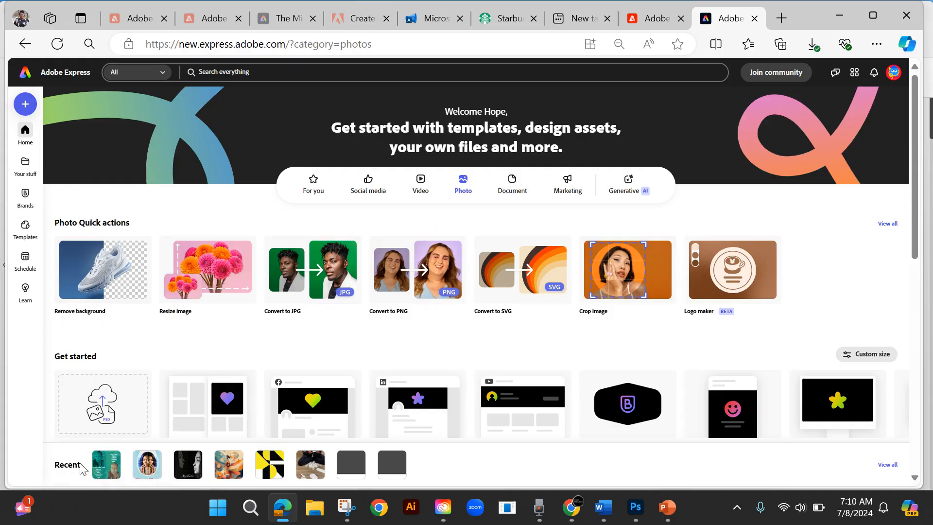
pyautogui.click(107, 414)
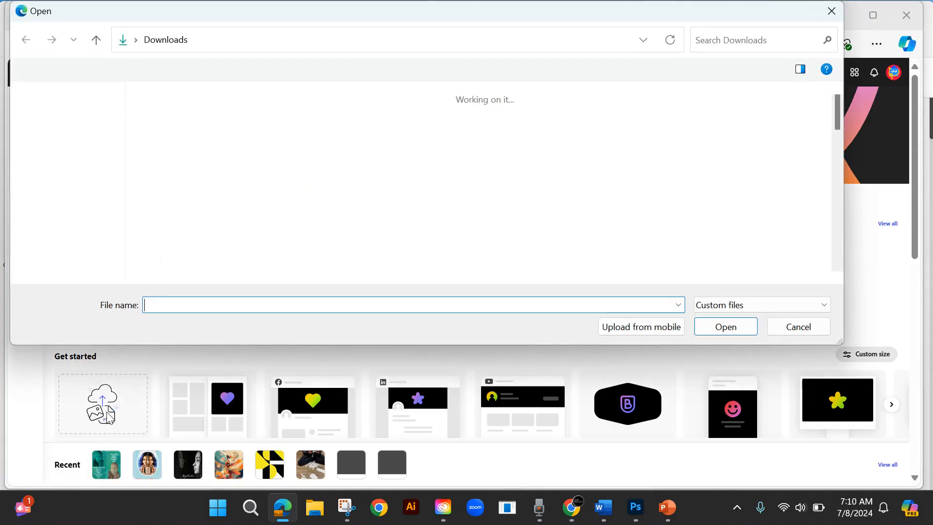
pyautogui.click(296, 126)
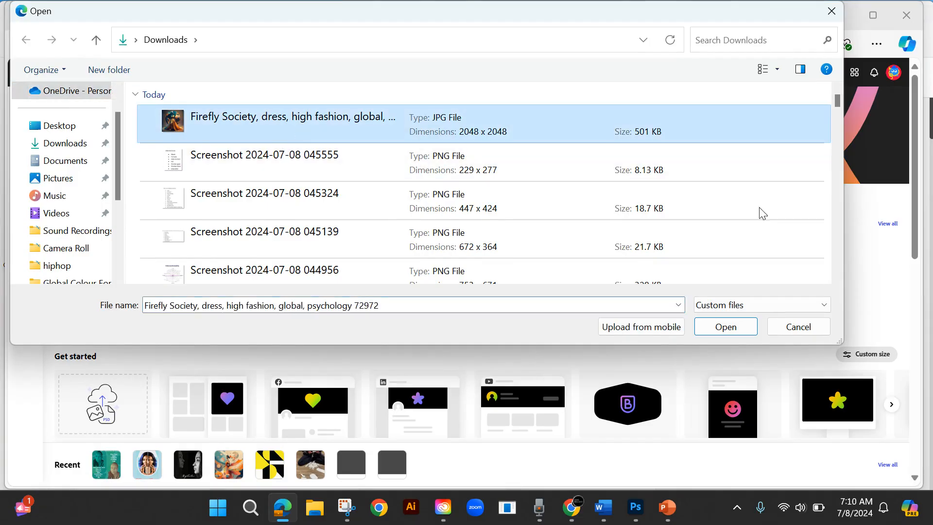
pyautogui.click(724, 327)
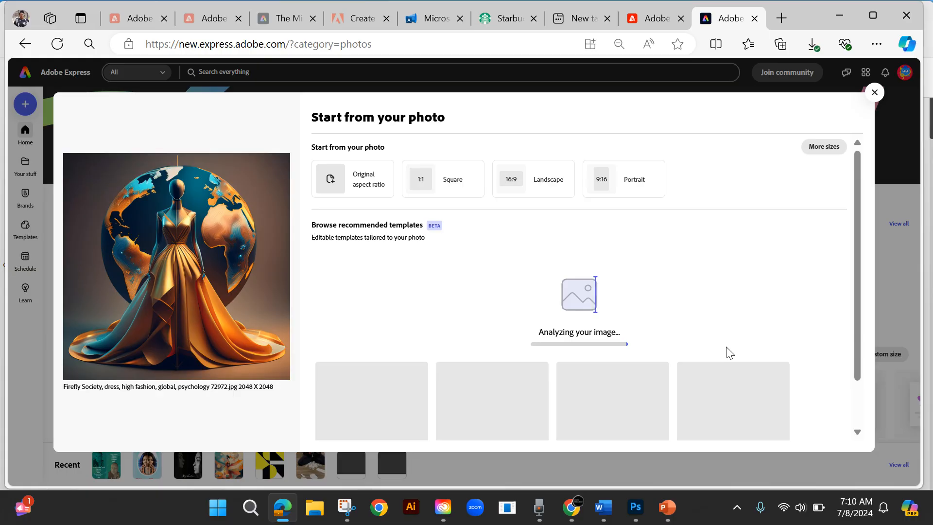
pyautogui.click(452, 187)
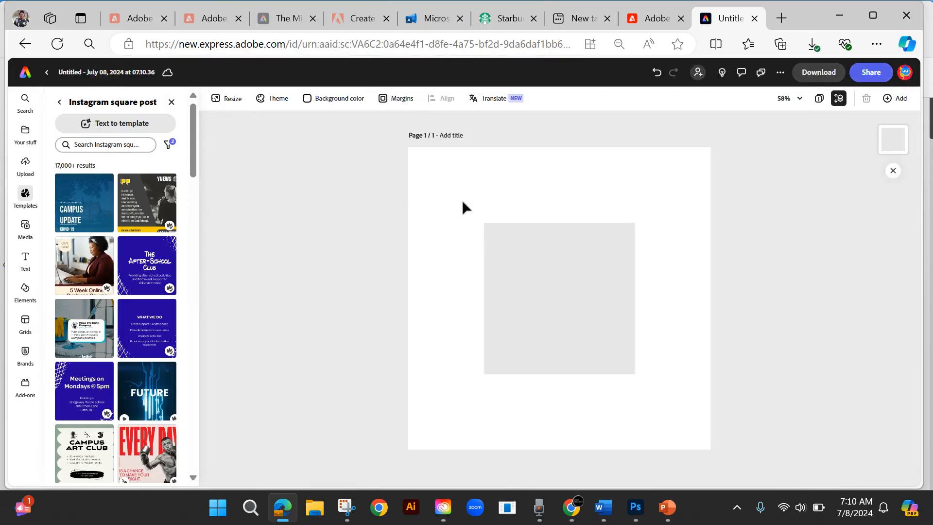
# Enlarge the gown image from two opposite corners so that it fills the square page.
pyautogui.click(538, 275)
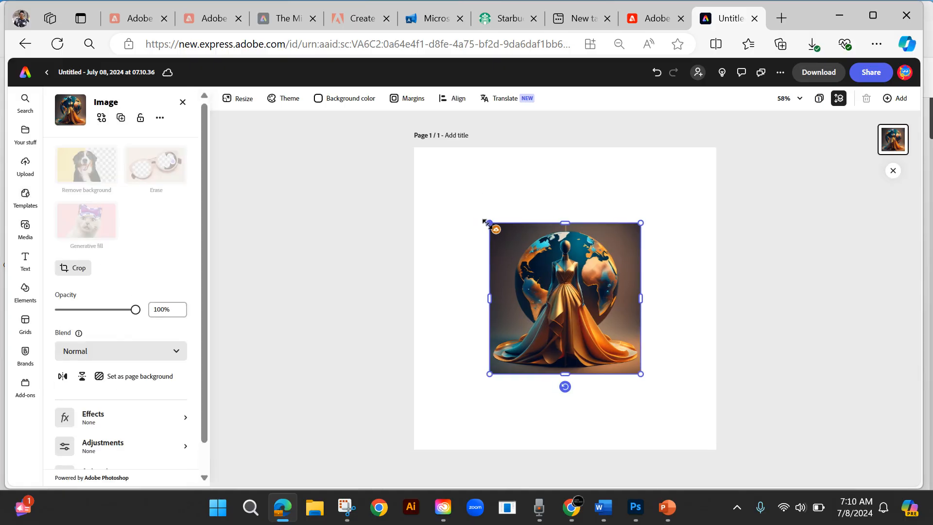
pyautogui.moveTo(489, 222); pyautogui.dragTo(413, 147)
pyautogui.moveTo(641, 374); pyautogui.dragTo(714, 451)
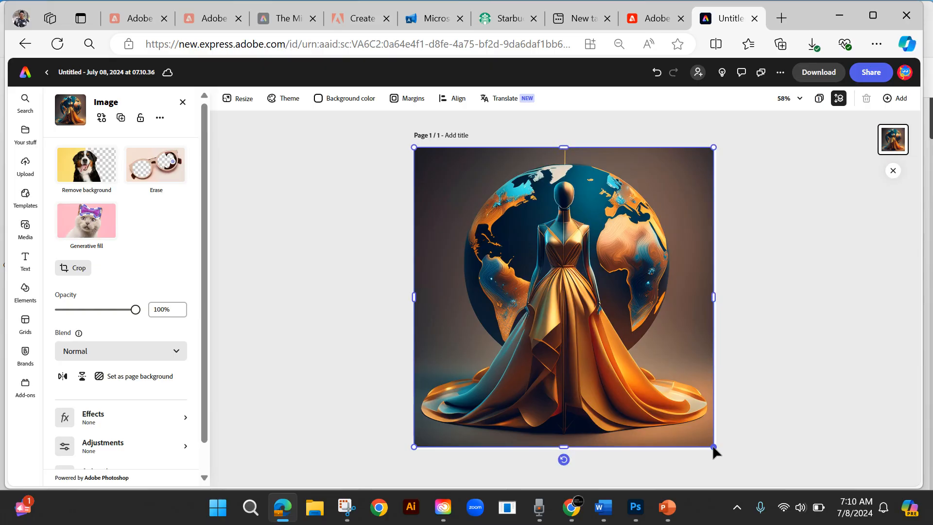
pyautogui.click(741, 370)
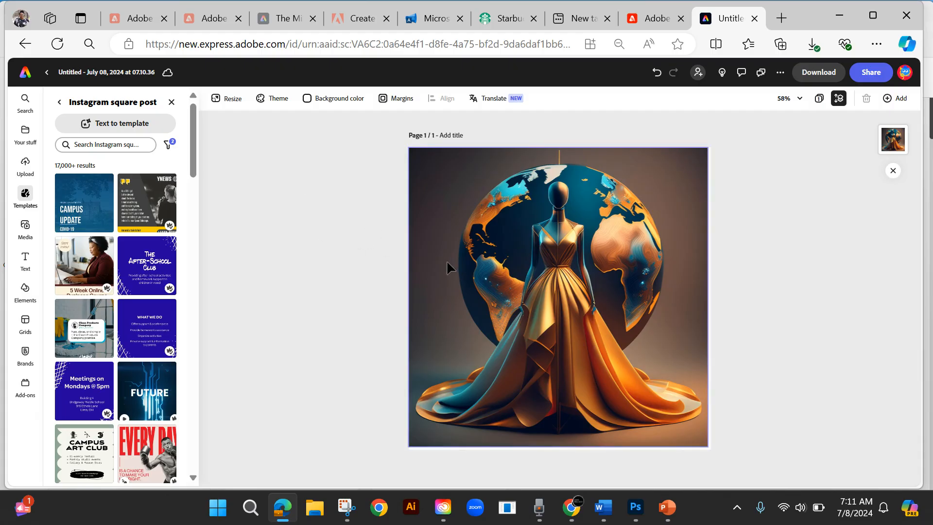
# Add a text box over the image reading "The Meanings of Dress".
pyautogui.click(24, 263)
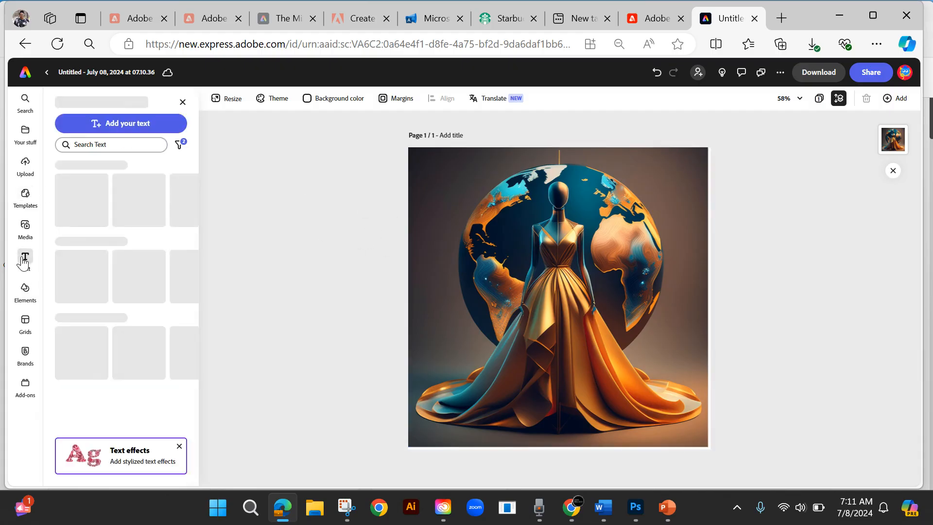
pyautogui.click(123, 125)
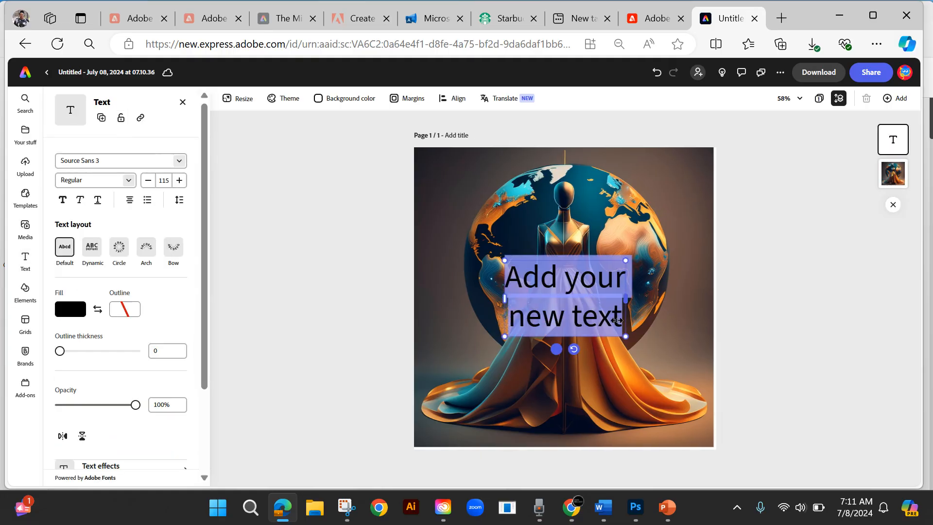
pyautogui.write('The Me')
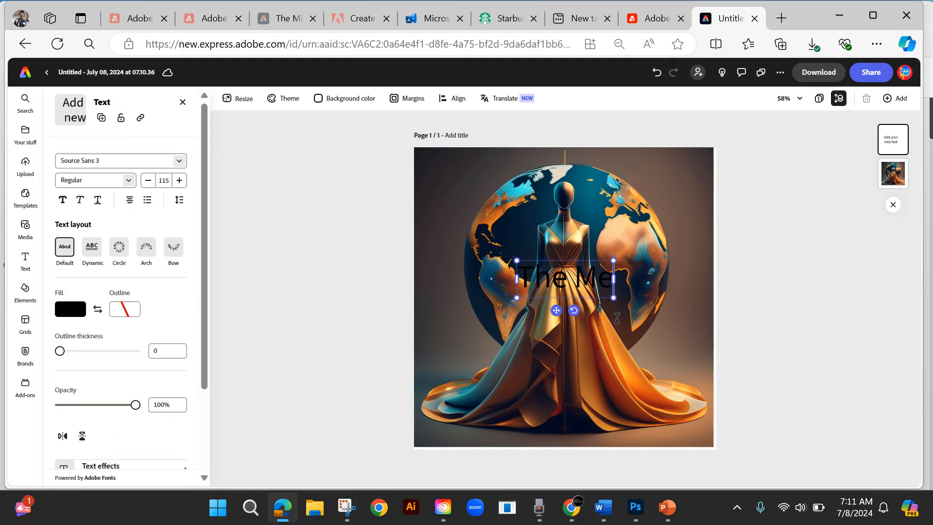
pyautogui.write('anings of Dress')
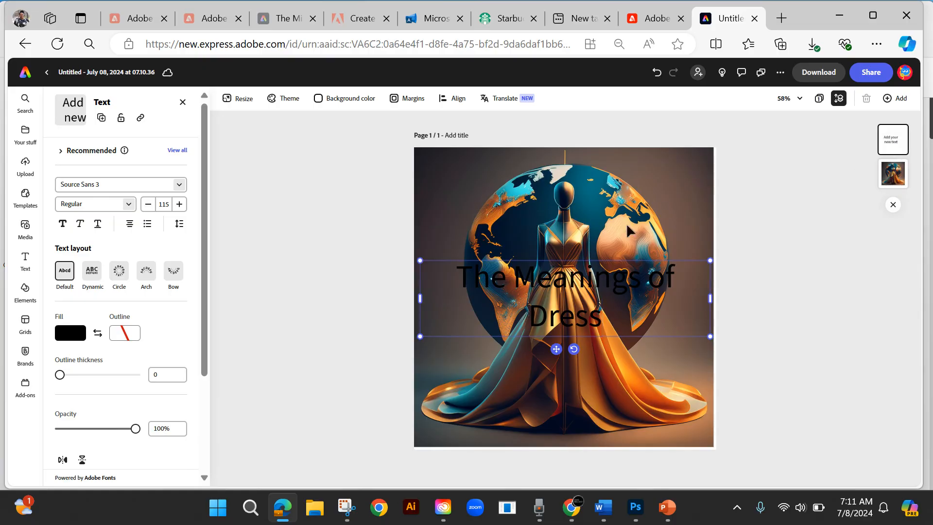
# Set the title text's fill to a bright blue sampled from the globe in the image.
pyautogui.moveTo(893, 141)
pyautogui.mouseDown()
pyautogui.moveTo(917, 204)
pyautogui.moveTo(894, 192)
pyautogui.moveTo(897, 146)
pyautogui.mouseUp()
pyautogui.moveTo(609, 323); pyautogui.dragTo(446, 255)
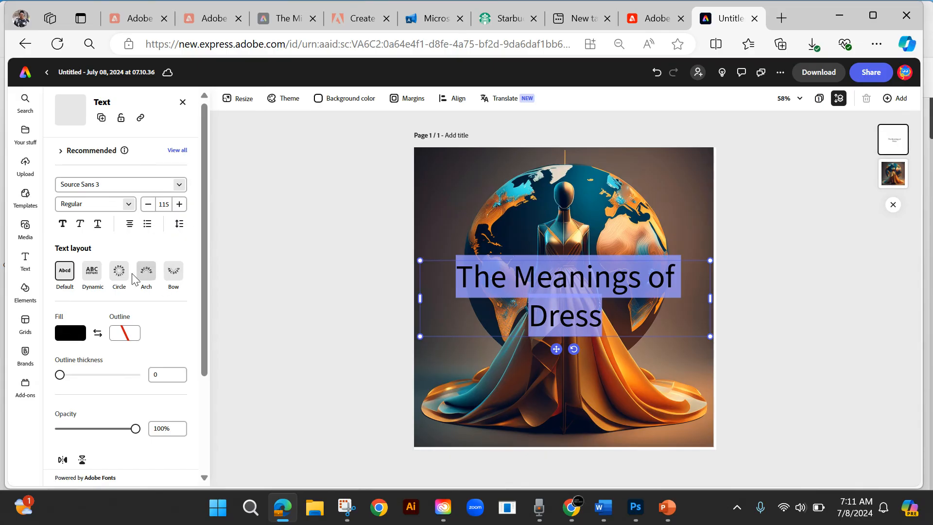
pyautogui.click(72, 335)
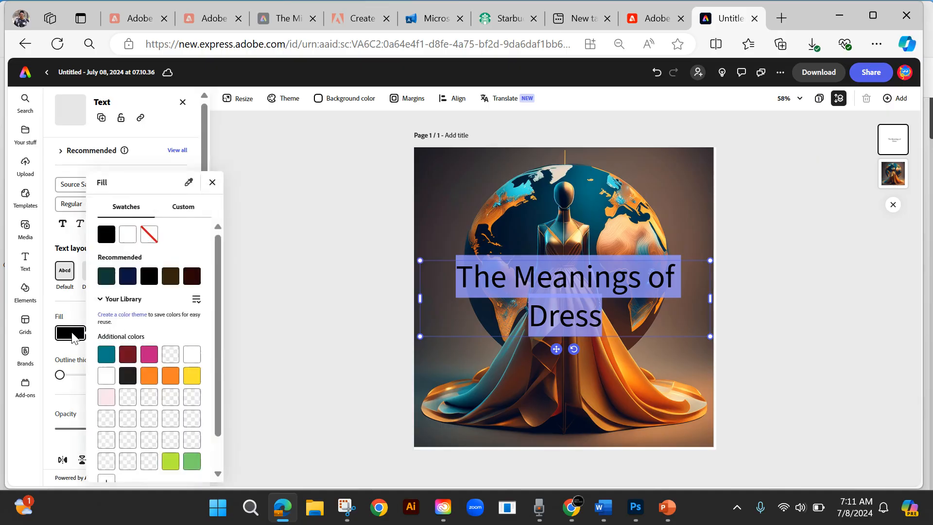
pyautogui.click(188, 184)
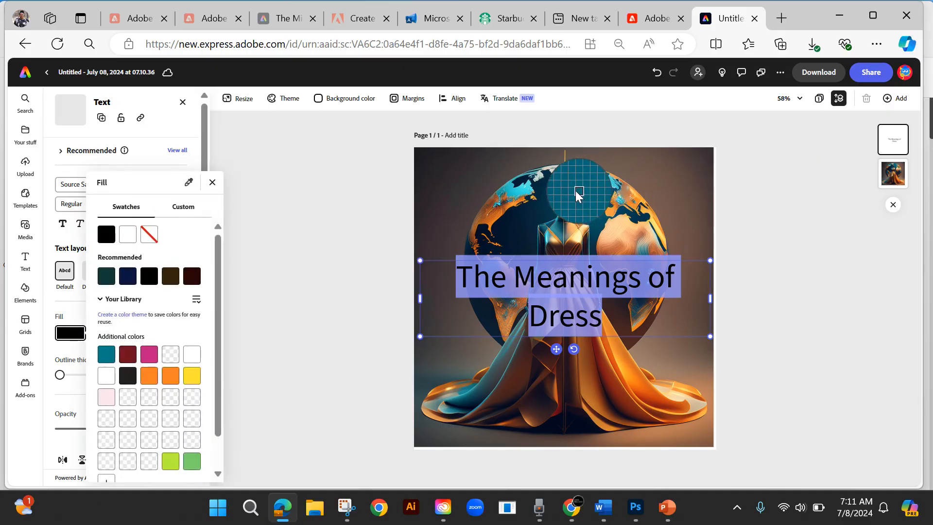
pyautogui.click(521, 192)
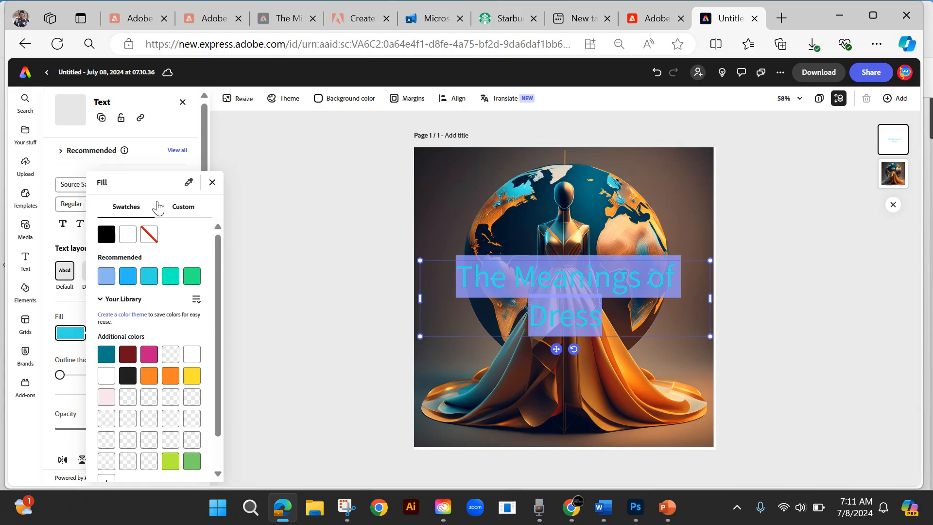
pyautogui.click(212, 183)
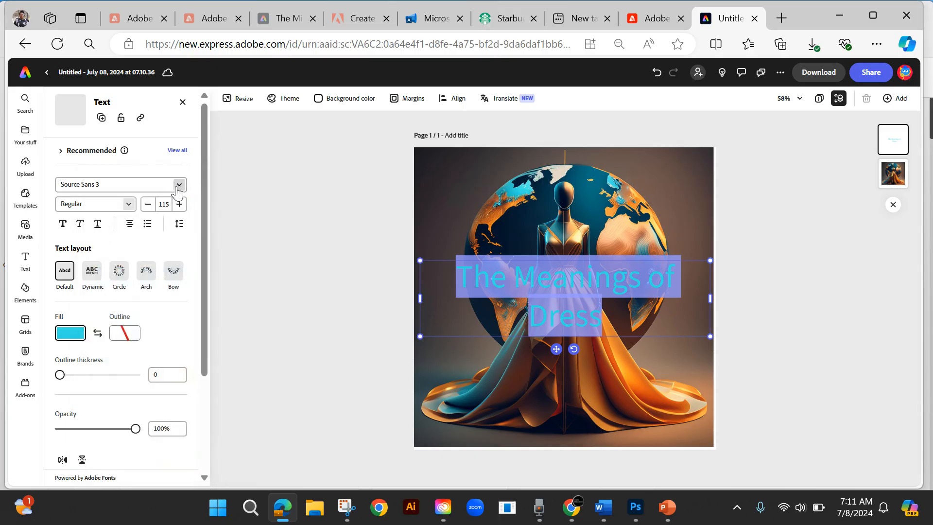
# Change the title's font to Above the Beyond Script.
pyautogui.click(179, 185)
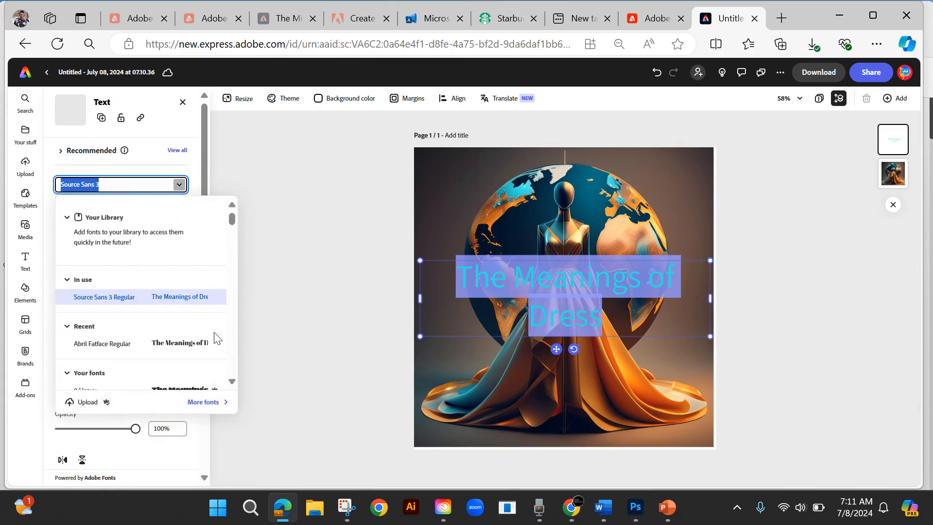
pyautogui.scroll(-3, 199, 345)
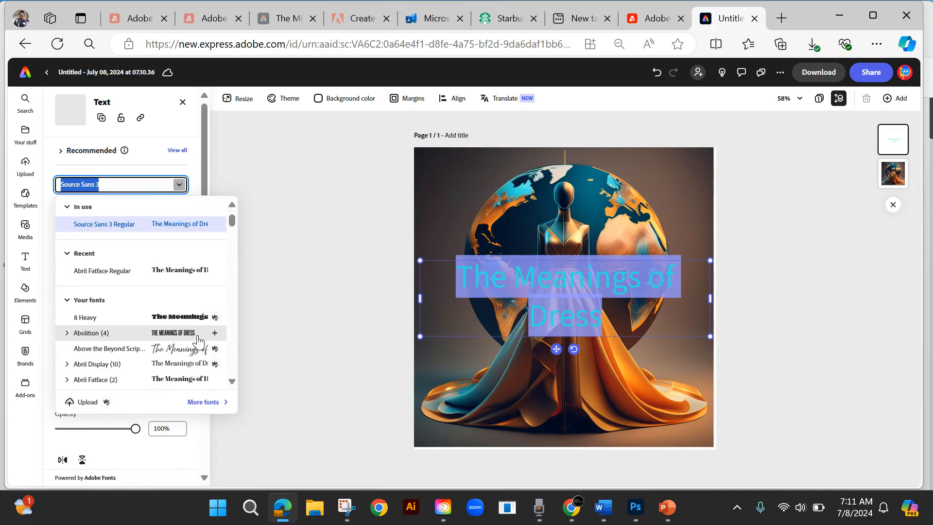
pyautogui.click(180, 349)
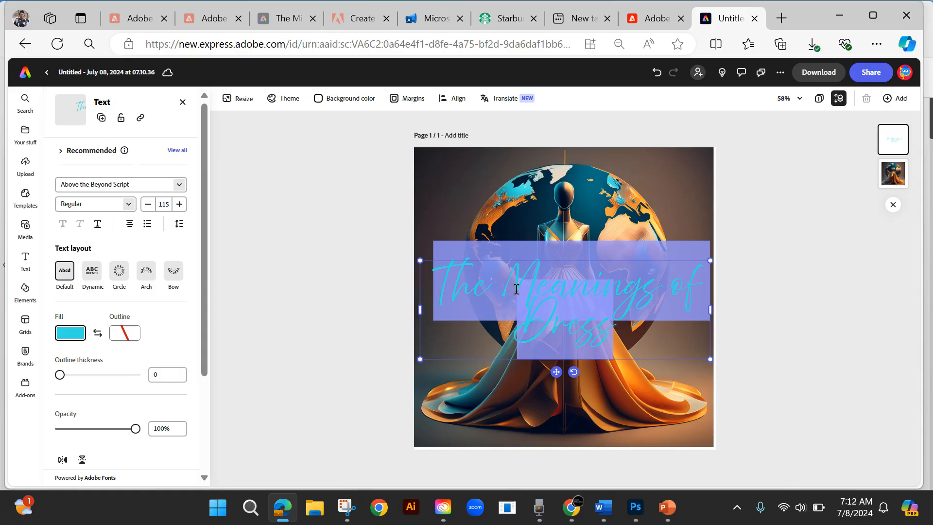
# Reduce the title's font size to 73 and move the title down across the gown's skirt.
pyautogui.click(148, 204)
pyautogui.click(148, 204)
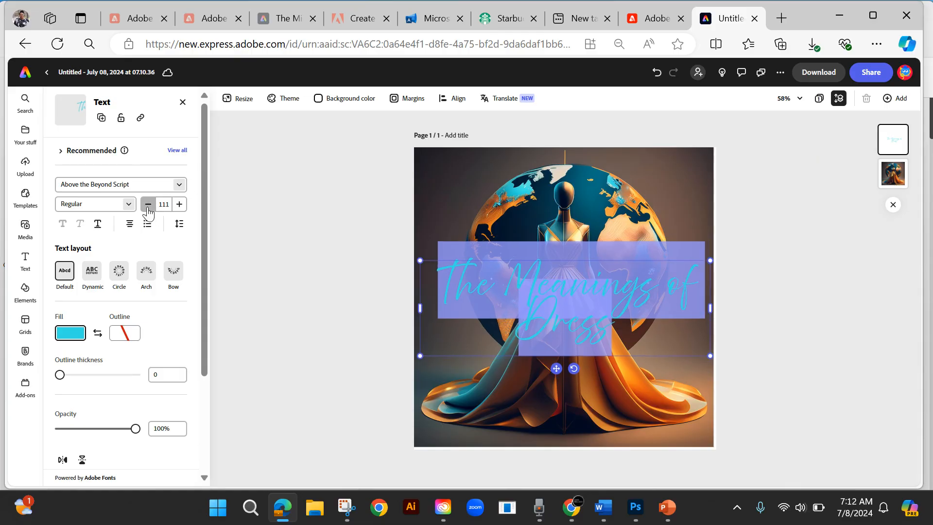
pyautogui.click(148, 204)
pyautogui.click(148, 205)
pyautogui.click(149, 204)
pyautogui.click(148, 204)
pyautogui.click(148, 204)
pyautogui.click(148, 204)
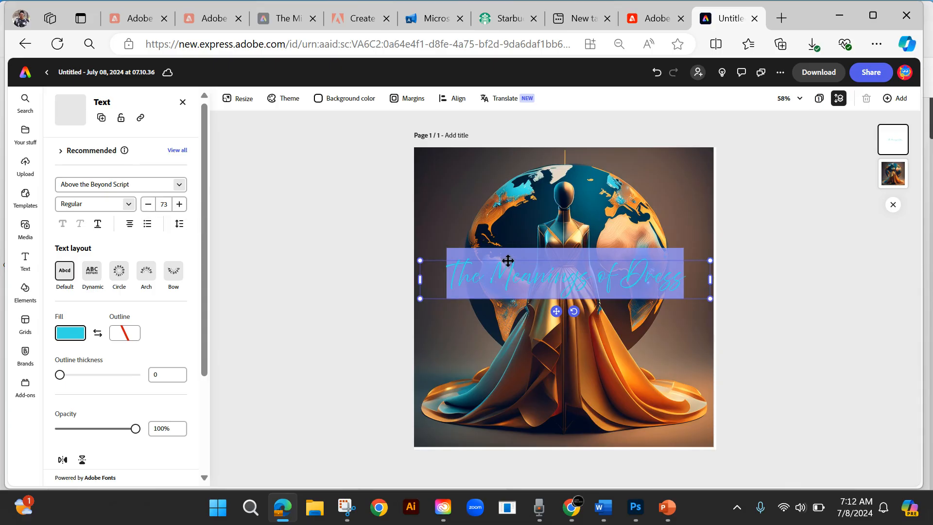
pyautogui.moveTo(509, 262); pyautogui.dragTo(519, 351)
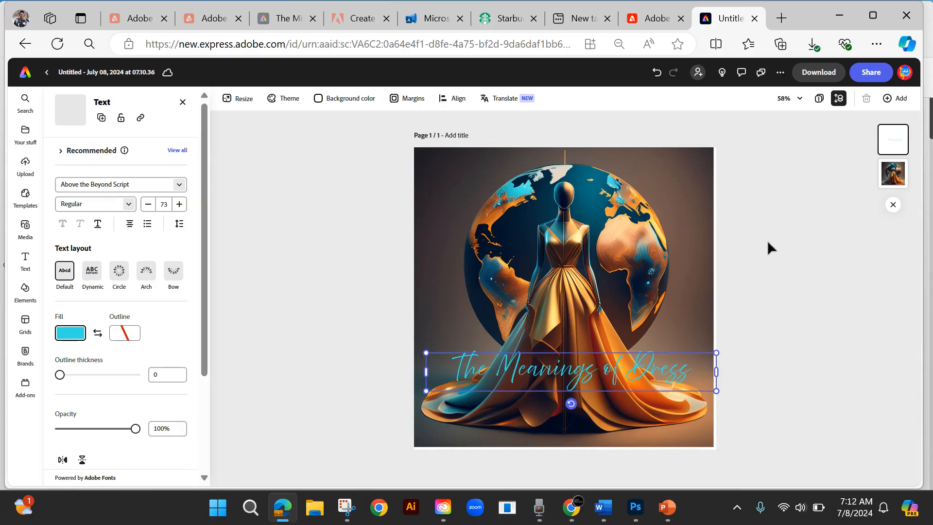
pyautogui.click(779, 285)
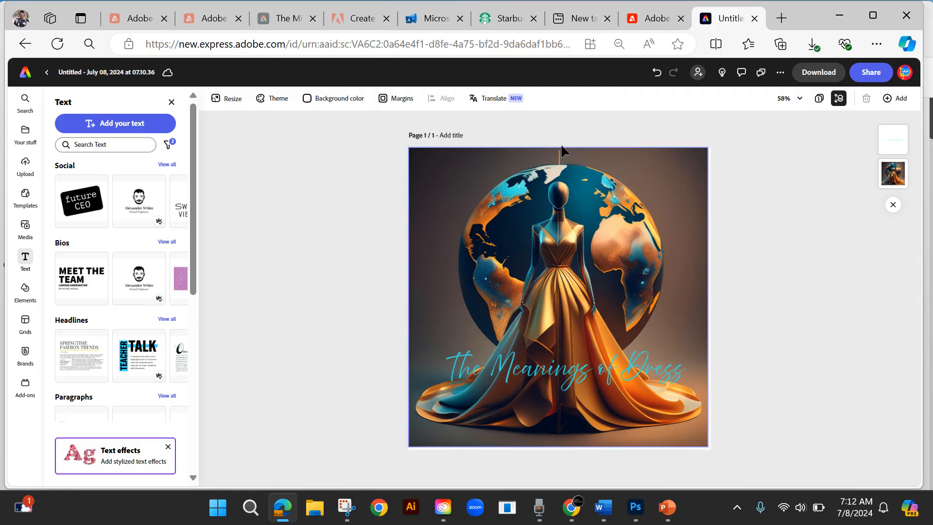
# Review the file formats offered for downloading the titled graphic, closing the download options without choosing another format.
pyautogui.click(820, 74)
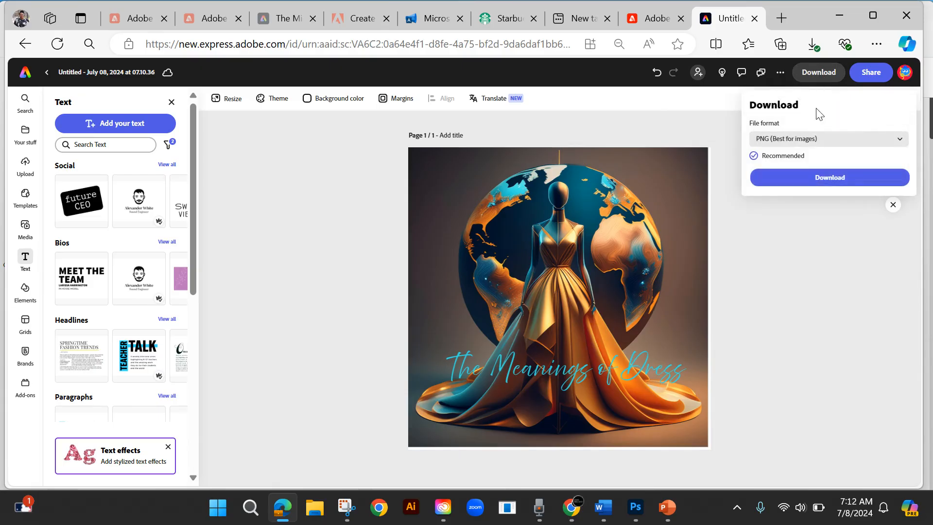
pyautogui.click(816, 141)
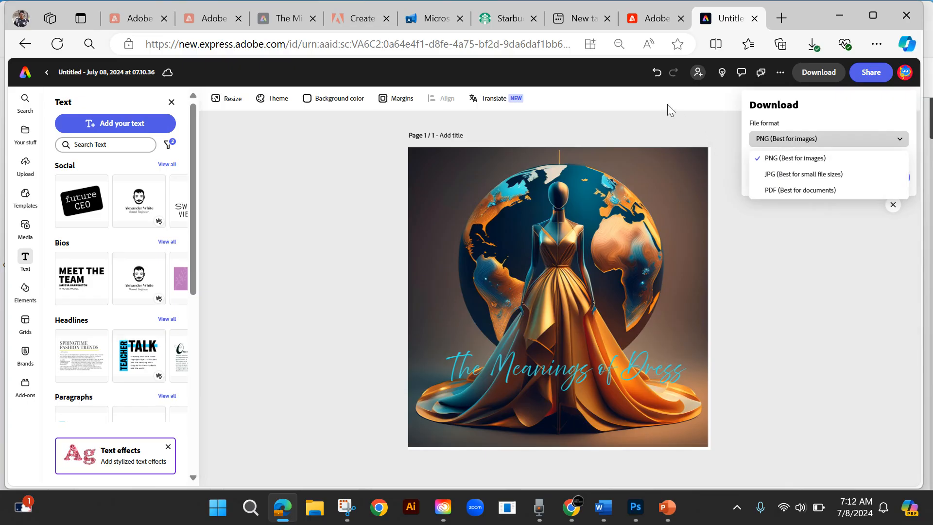
pyautogui.click(675, 119)
pyautogui.click(829, 174)
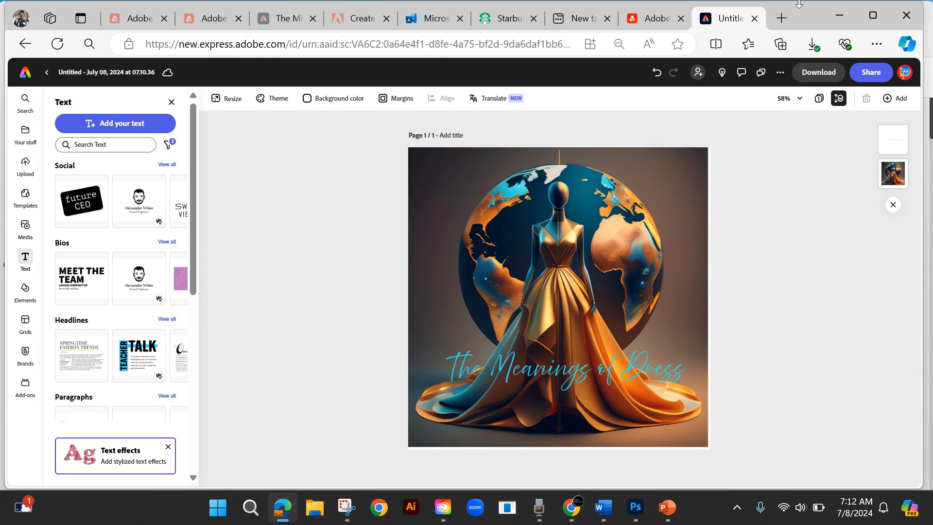
pyautogui.moveTo(801, 15)
pyautogui.mouseDown()
pyautogui.moveTo(716, 18)
pyautogui.moveTo(811, 16)
pyautogui.mouseUp()
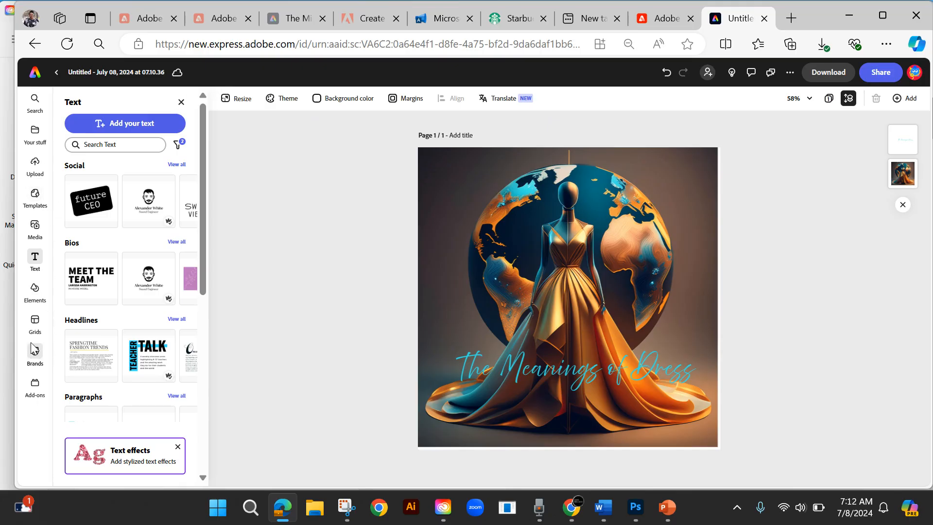
# Upload the audio file "Meanings of Dress Podcast Introduction_mixdown" from the Downloads folder as the graphic's soundtrack.
pyautogui.click(33, 226)
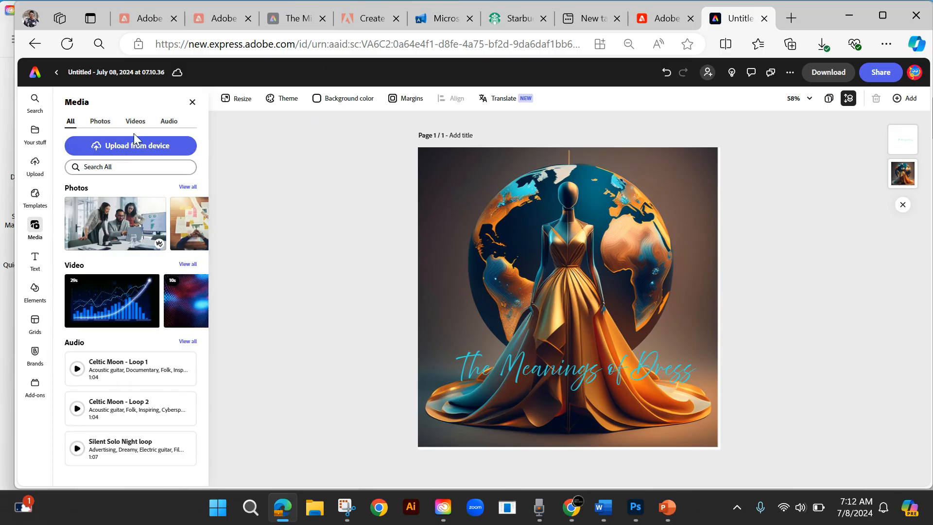
pyautogui.click(168, 127)
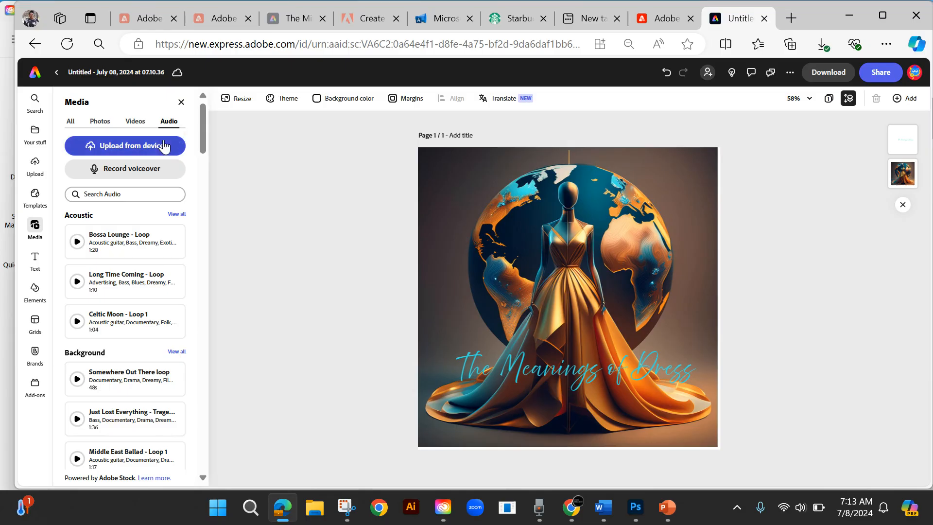
pyautogui.click(117, 147)
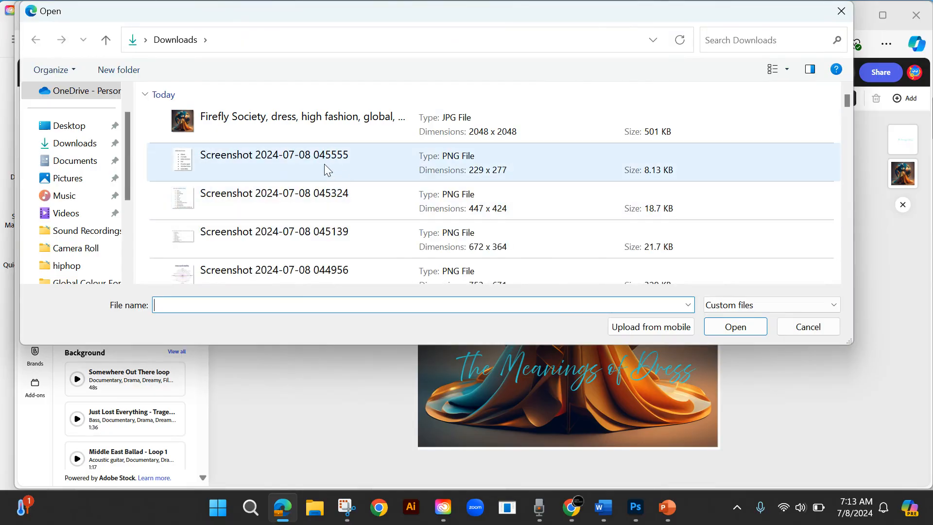
pyautogui.scroll(-3, 317, 159)
pyautogui.scroll(-6, 317, 160)
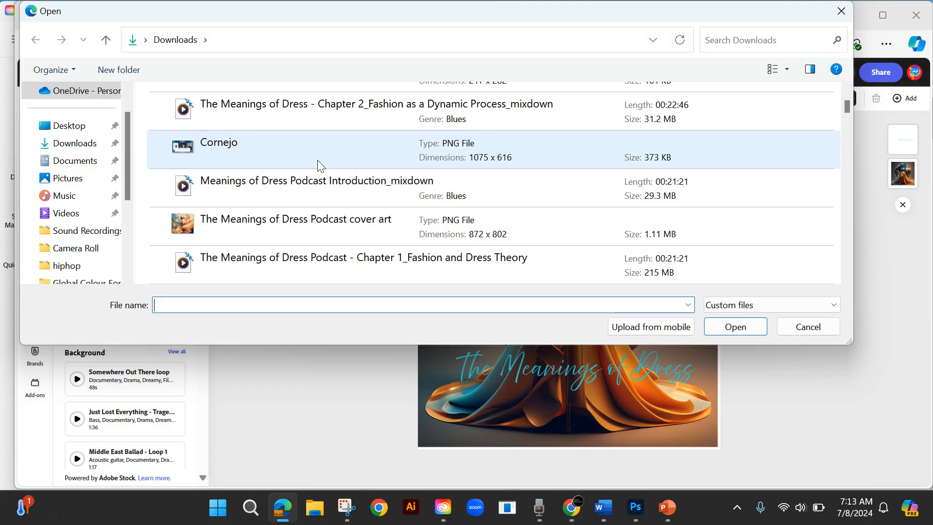
pyautogui.click(317, 185)
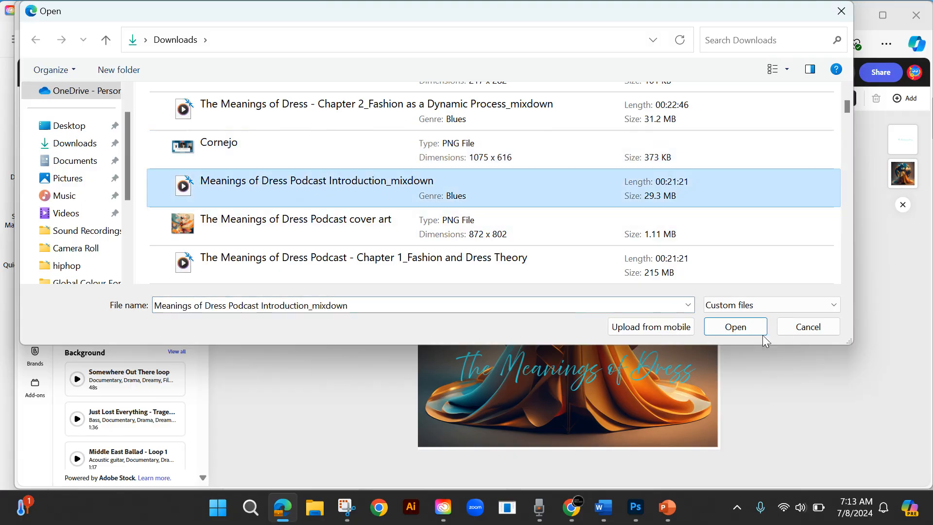
pyautogui.click(725, 328)
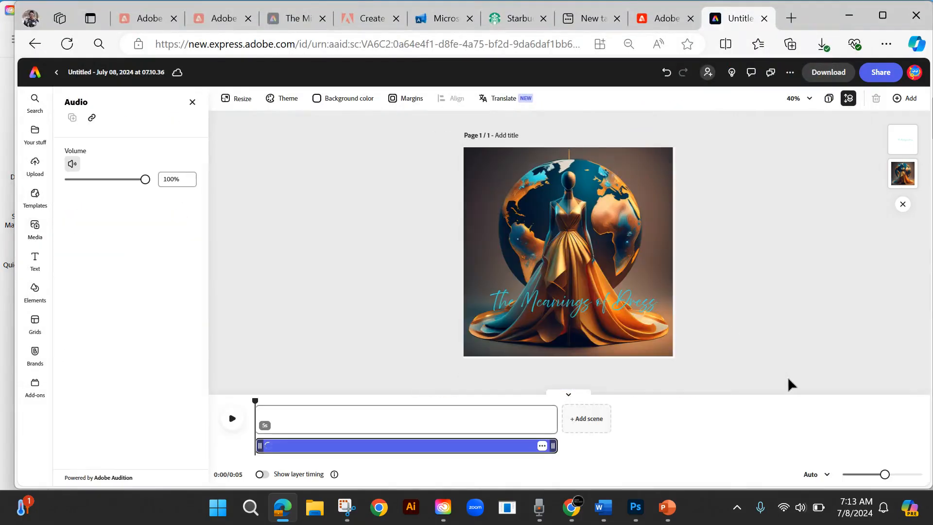
# Play the scene with its podcast audio to preview it, and close the audio settings.
pyautogui.click(231, 419)
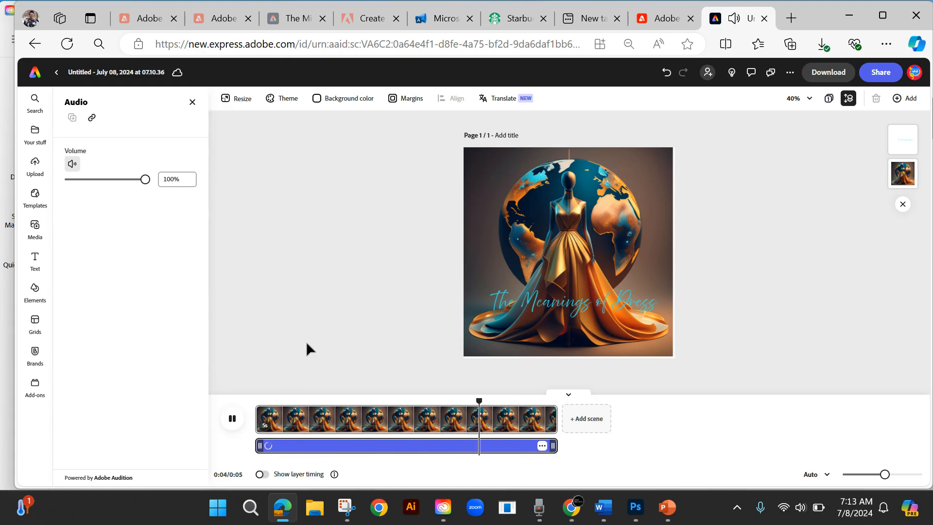
pyautogui.click(232, 418)
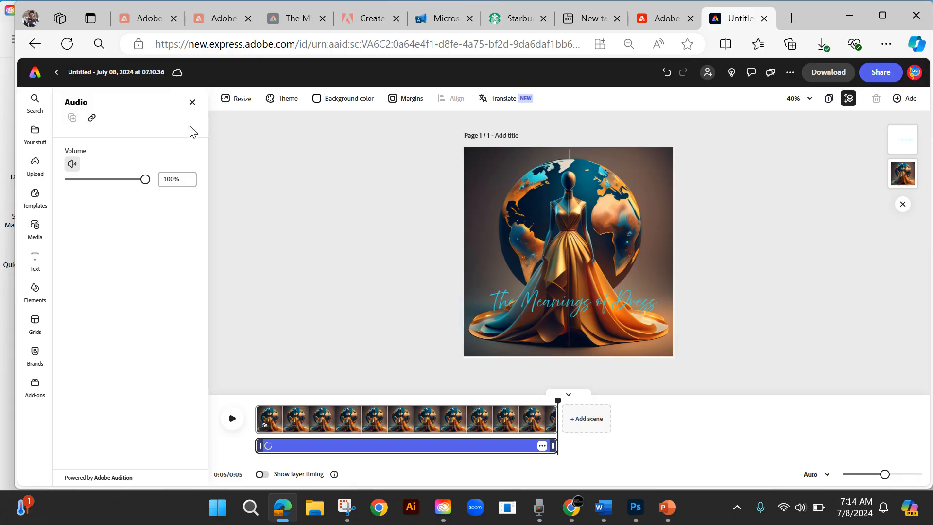
pyautogui.click(193, 101)
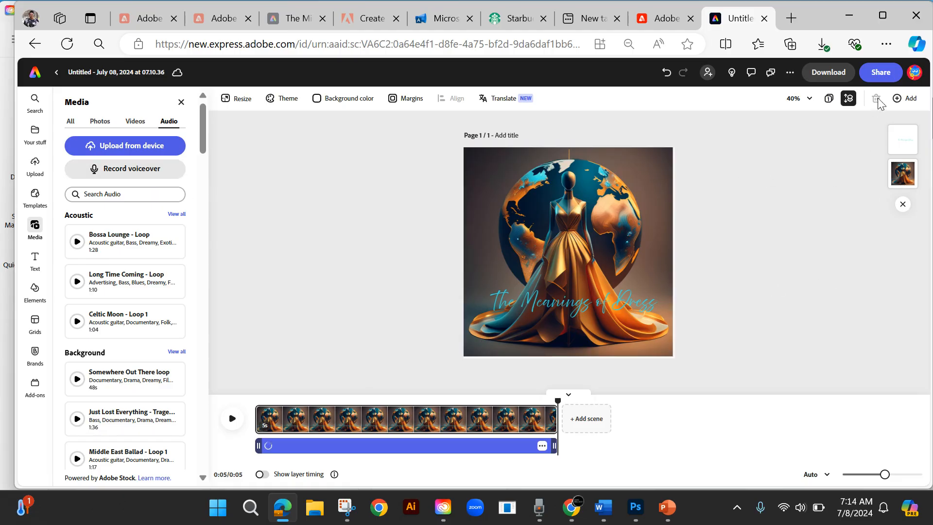
# Check whether the project with its uploaded audio can be downloaded or shared.
pyautogui.click(832, 72)
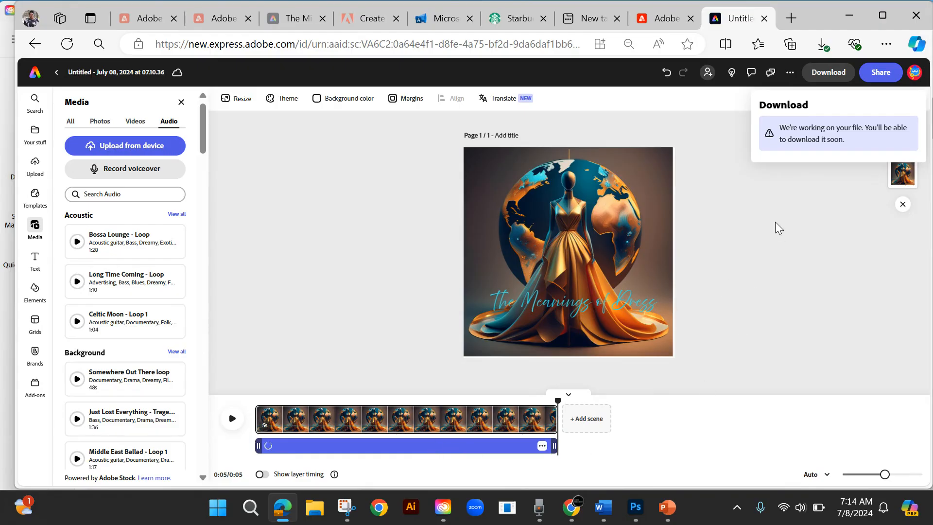
pyautogui.click(879, 72)
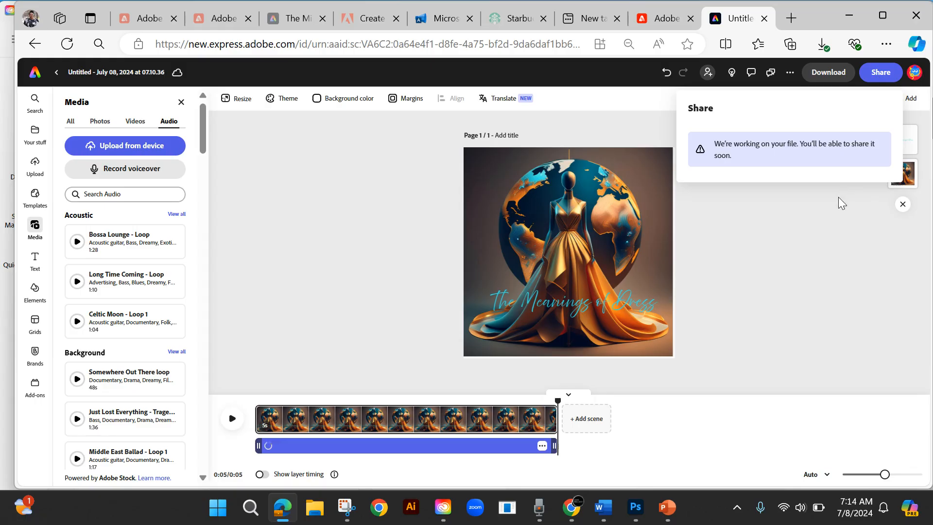
pyautogui.click(820, 246)
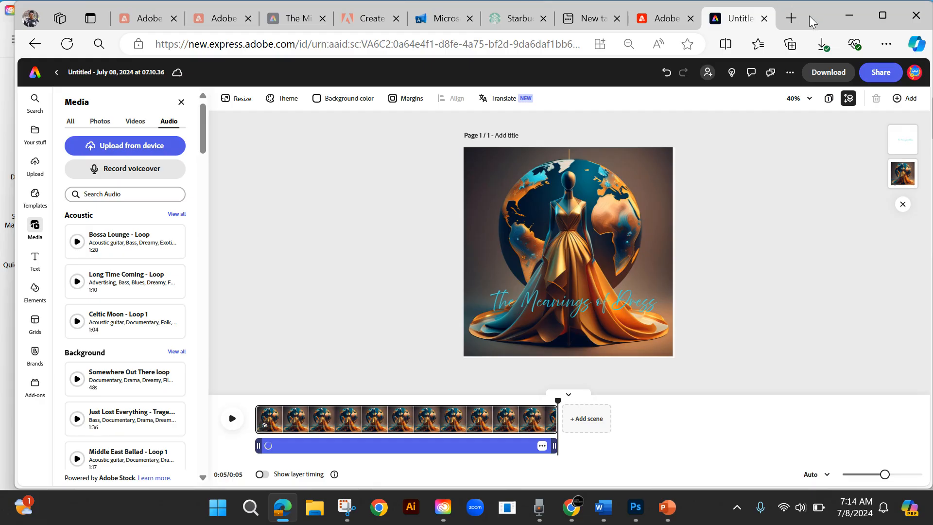
# Minimize the Creative Cloud Desktop window and the Chrome windows behind the design, keeping the design's browser window in view.
pyautogui.moveTo(812, 12); pyautogui.dragTo(689, 14)
pyautogui.click(893, 163)
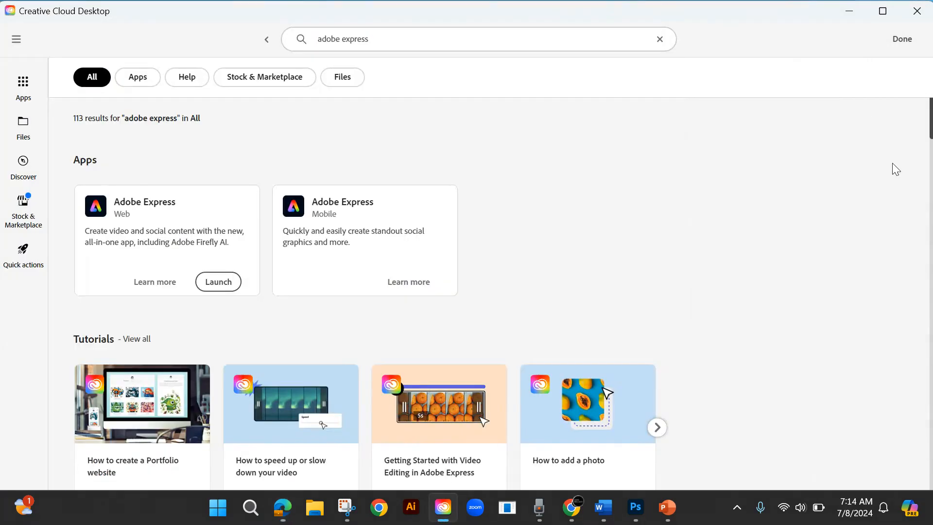
pyautogui.click(850, 10)
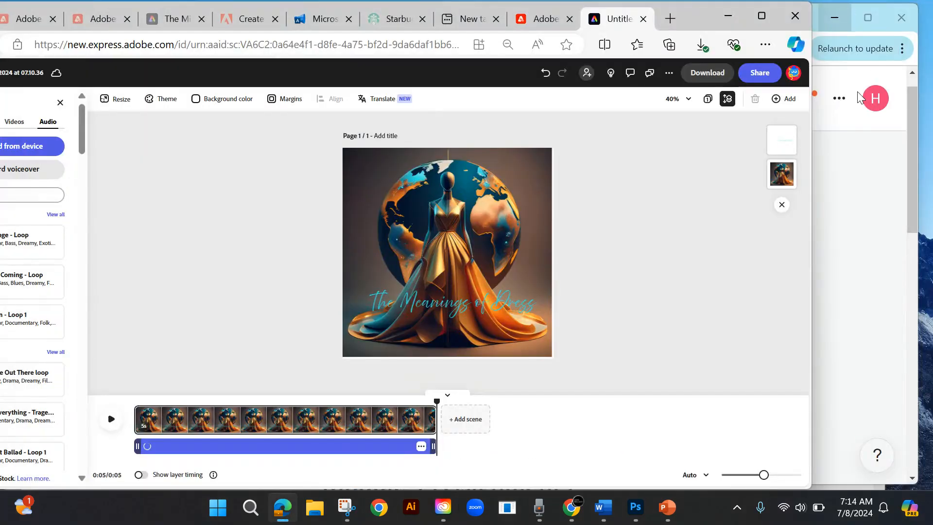
pyautogui.moveTo(695, 16); pyautogui.dragTo(768, 44)
pyautogui.click(834, 17)
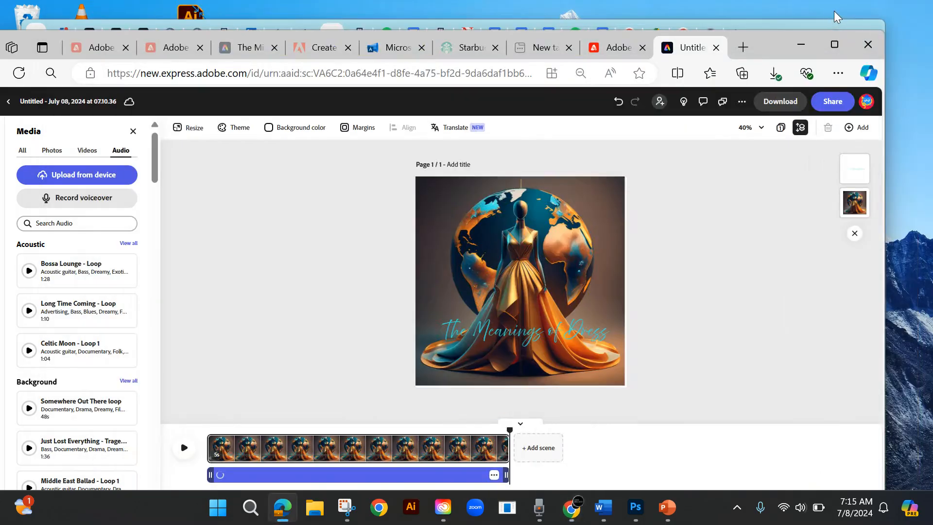
pyautogui.moveTo(764, 50)
pyautogui.mouseDown()
pyautogui.moveTo(789, 62)
pyautogui.moveTo(785, 43)
pyautogui.moveTo(780, 51)
pyautogui.mouseUp()
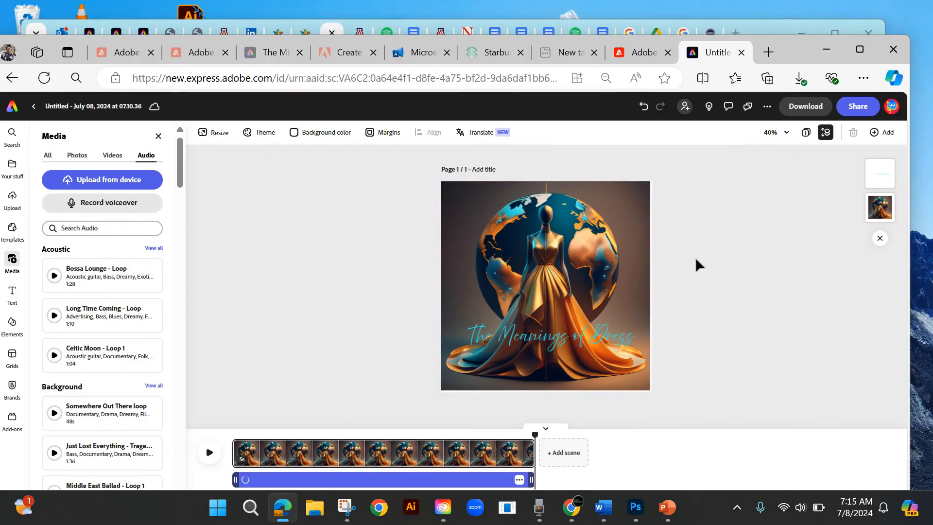
pyautogui.click(804, 109)
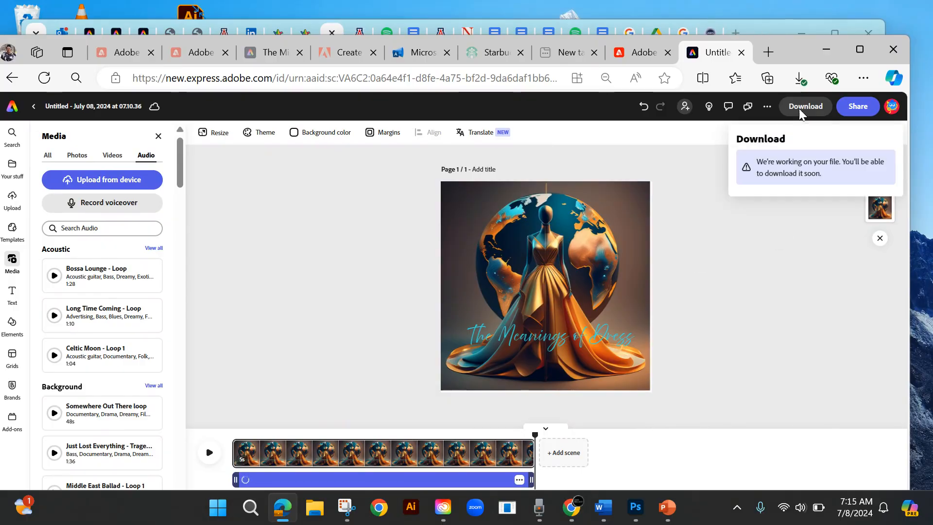
pyautogui.moveTo(792, 56); pyautogui.dragTo(779, 19)
pyautogui.click(800, 34)
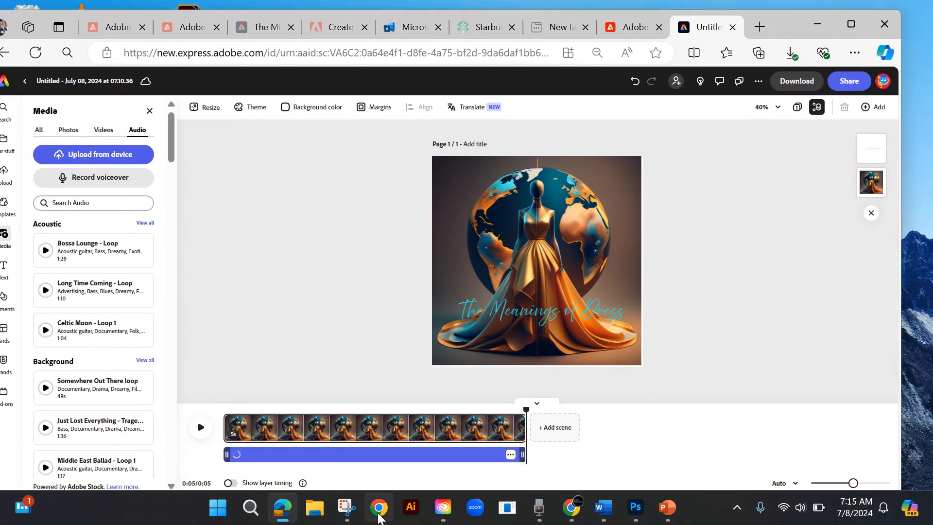
pyautogui.click(344, 454)
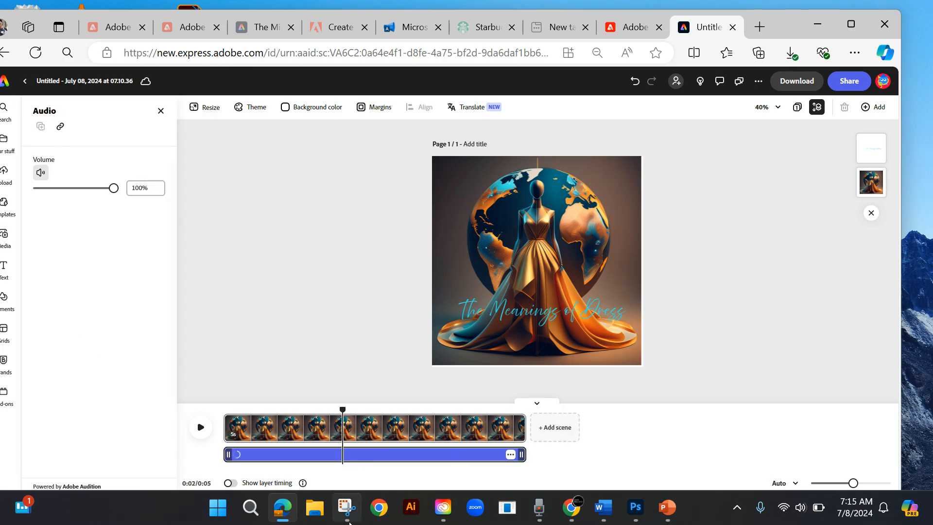
pyautogui.click(379, 508)
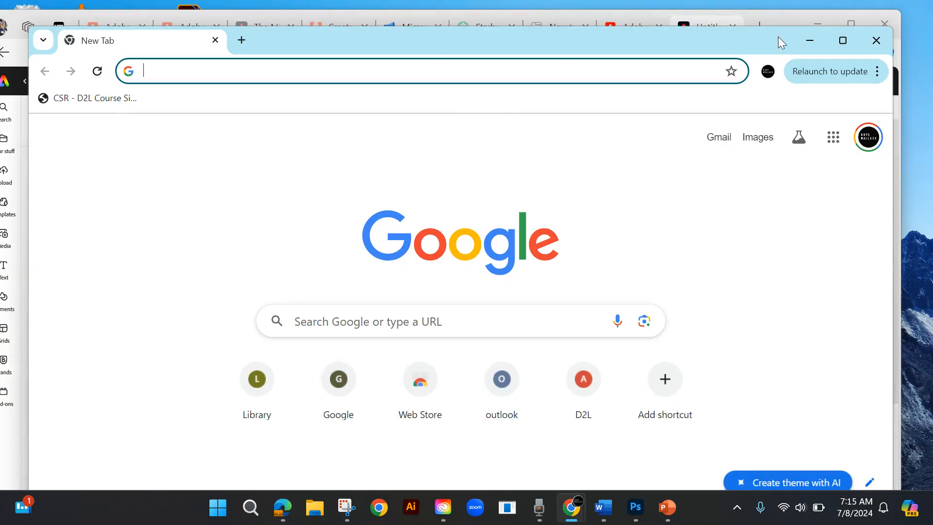
pyautogui.click(814, 41)
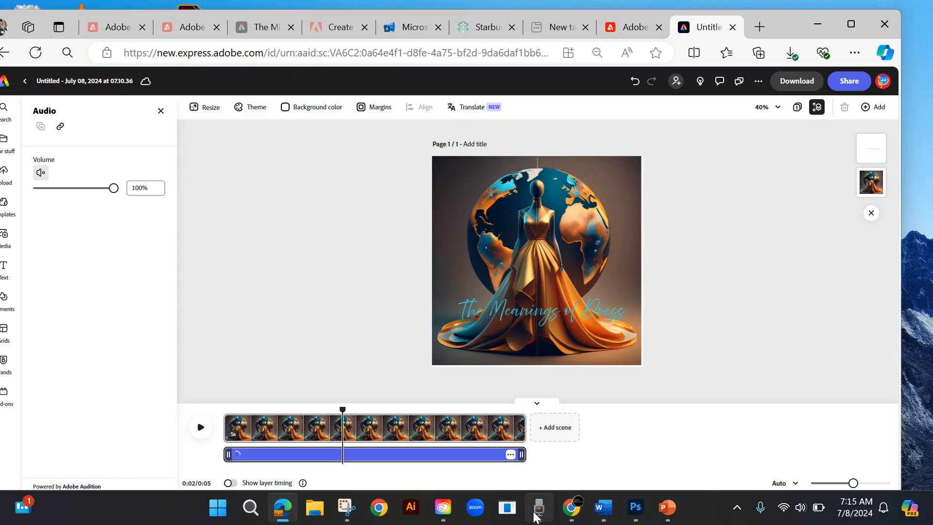
pyautogui.moveTo(537, 514)
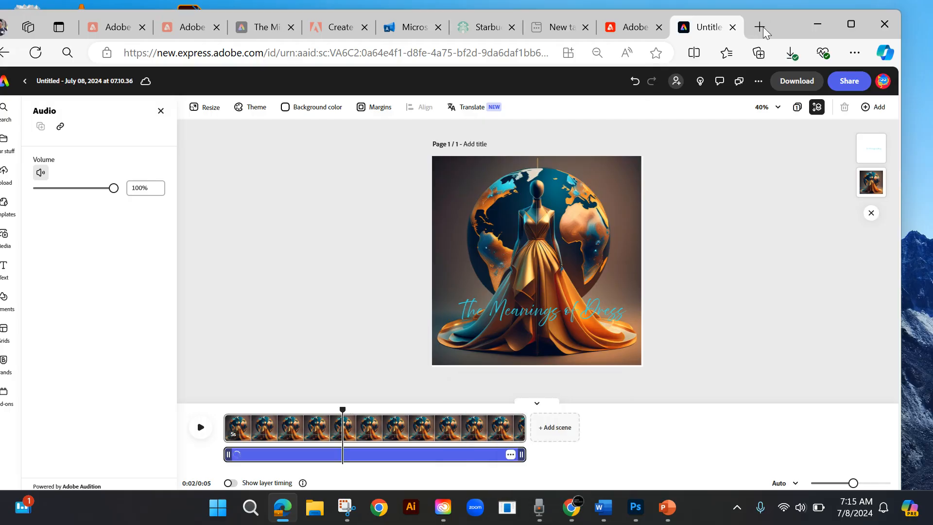
pyautogui.moveTo(791, 33)
pyautogui.mouseDown()
pyautogui.moveTo(754, 32)
pyautogui.moveTo(787, 124)
pyautogui.moveTo(804, 15)
pyautogui.moveTo(807, 22)
pyautogui.mouseUp()
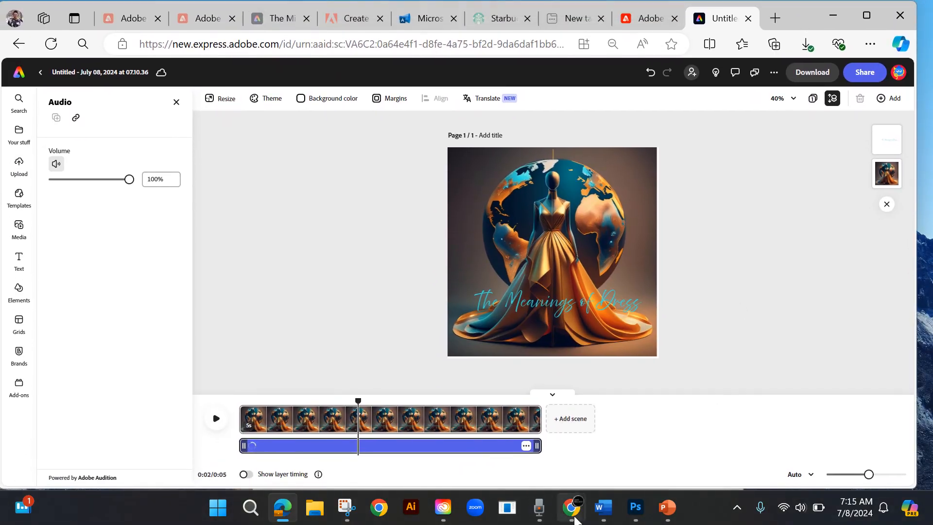
pyautogui.moveTo(575, 520)
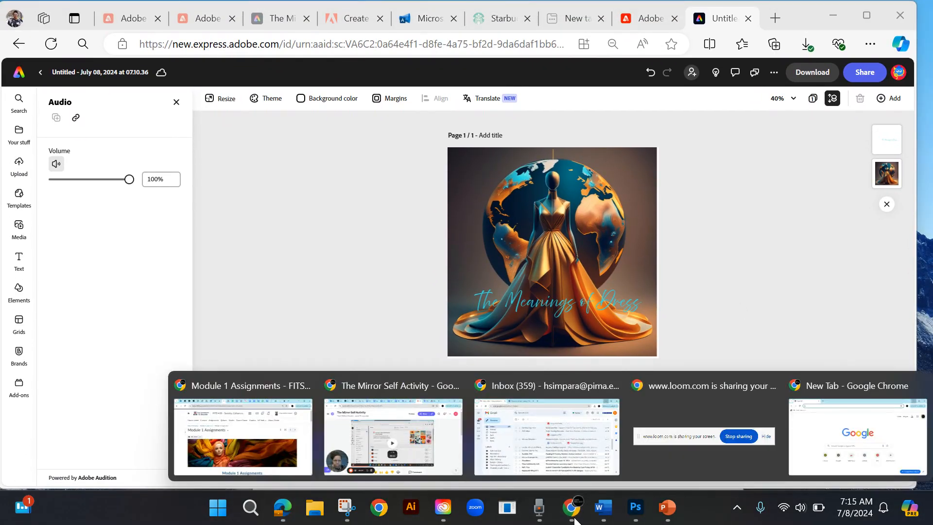
pyautogui.click(708, 468)
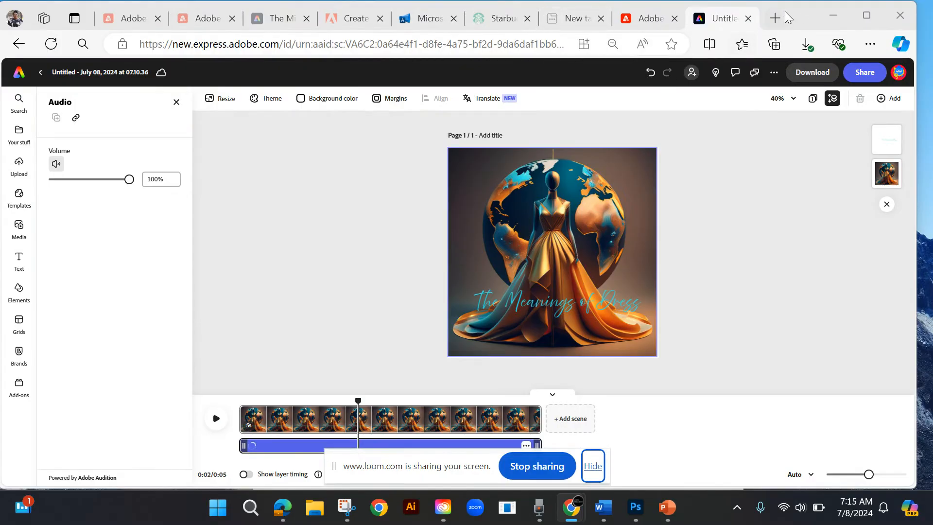
pyautogui.moveTo(813, 17)
pyautogui.mouseDown()
pyautogui.moveTo(814, 36)
pyautogui.moveTo(826, 12)
pyautogui.moveTo(811, 15)
pyautogui.moveTo(809, 86)
pyautogui.moveTo(797, 56)
pyautogui.moveTo(810, 24)
pyautogui.mouseUp()
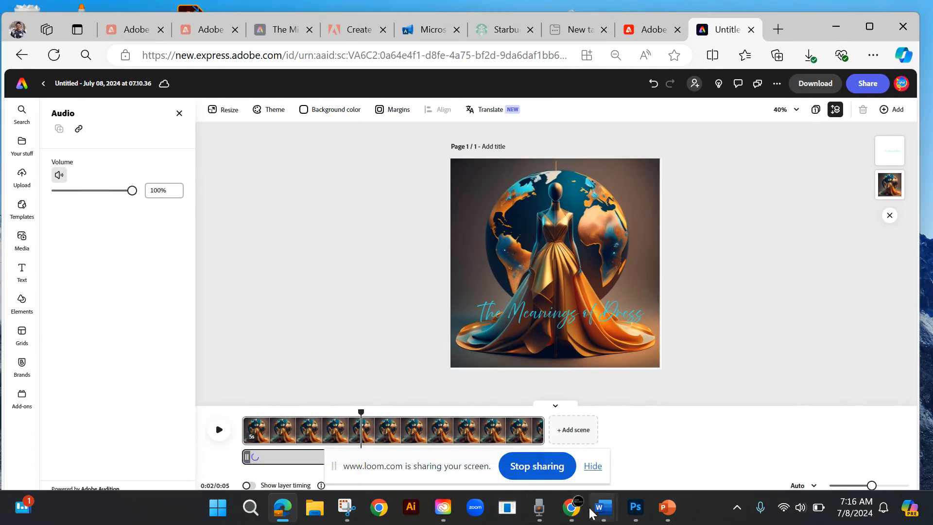
# Switch to the Chrome window with The Mirror Self Activity page and pause the Loom screen recording.
pyautogui.click(572, 506)
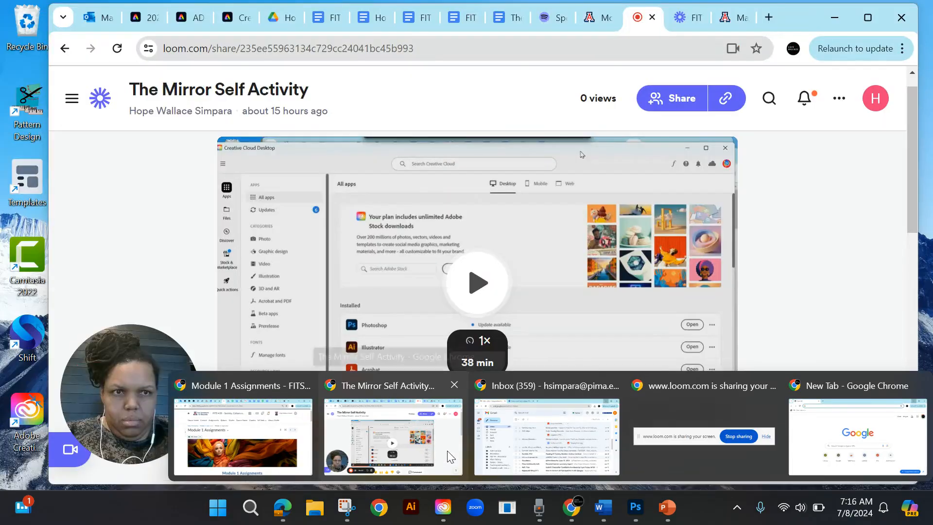
pyautogui.click(445, 452)
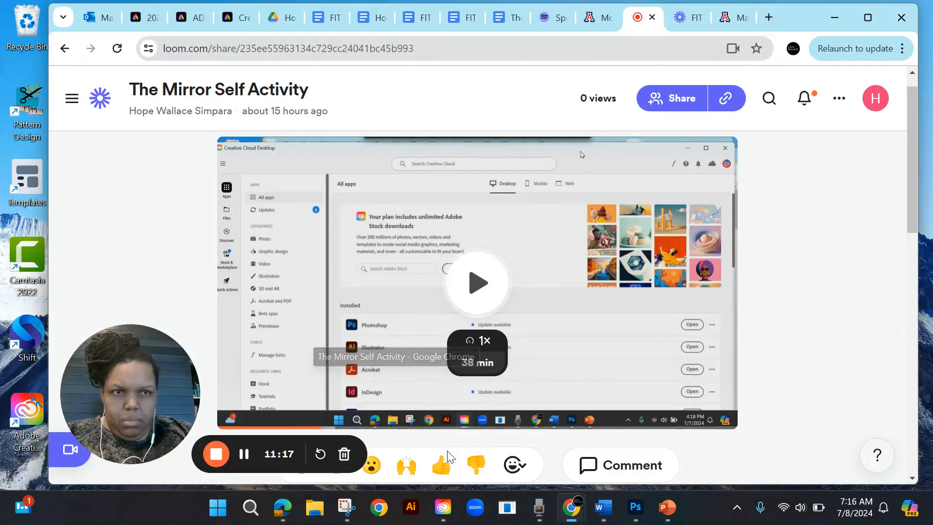
pyautogui.click(244, 455)
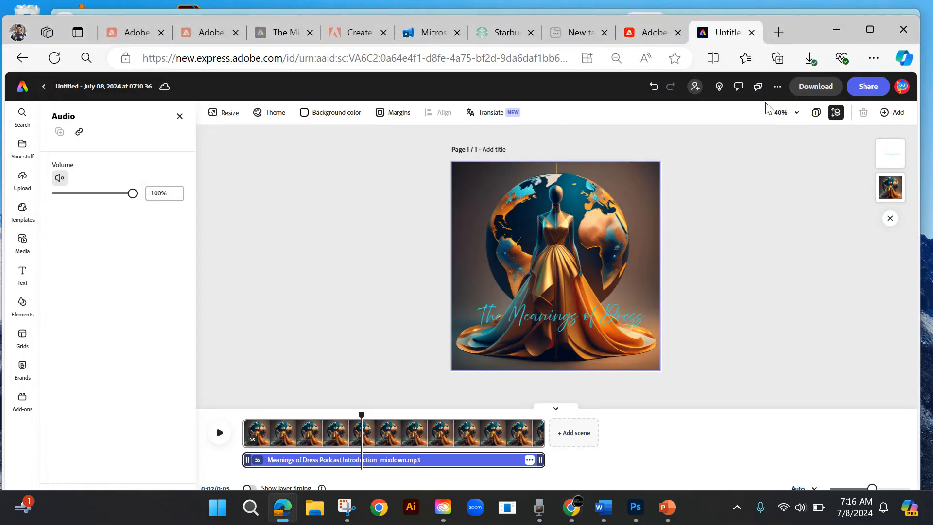
# Bring the whole design window into view and check the design's download options.
pyautogui.moveTo(800, 30); pyautogui.dragTo(795, 16)
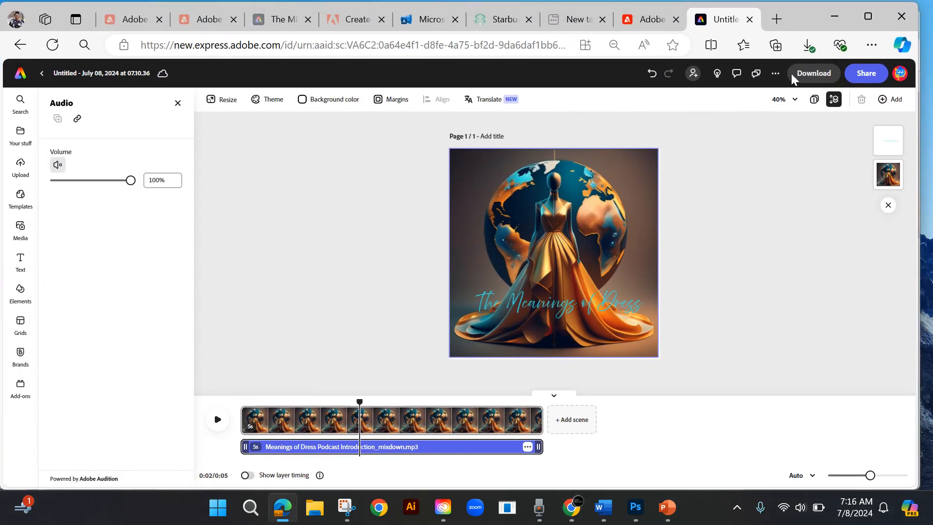
pyautogui.click(815, 74)
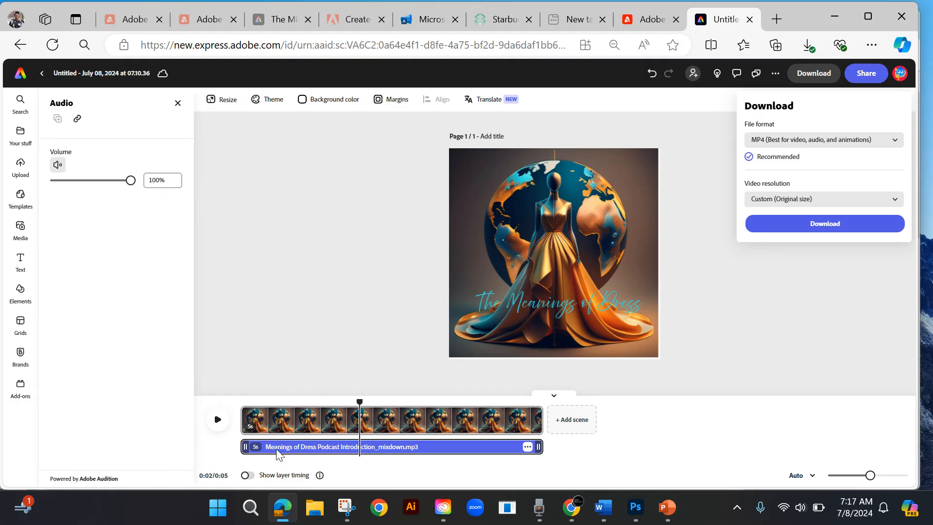
# Publish the design to the web as a link titled "Podcast Art".
pyautogui.click(867, 74)
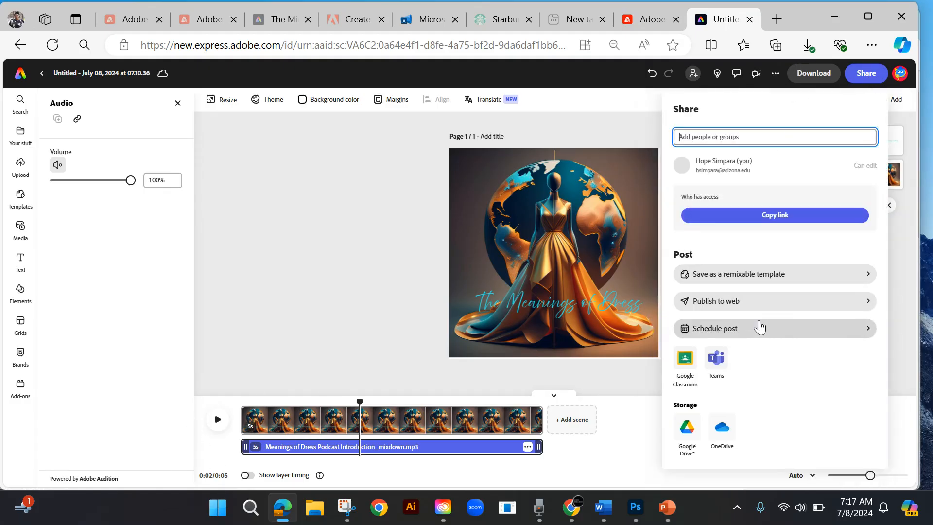
pyautogui.click(757, 328)
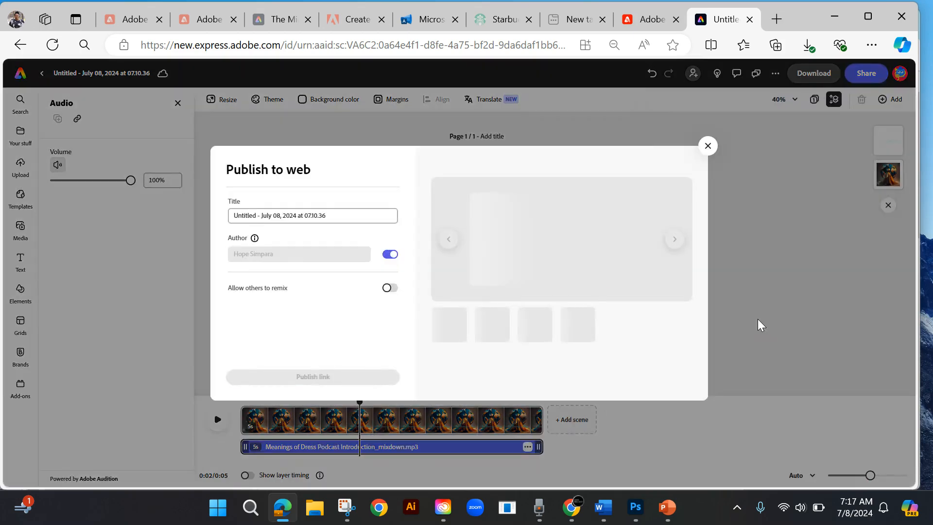
pyautogui.moveTo(335, 214); pyautogui.dragTo(206, 212)
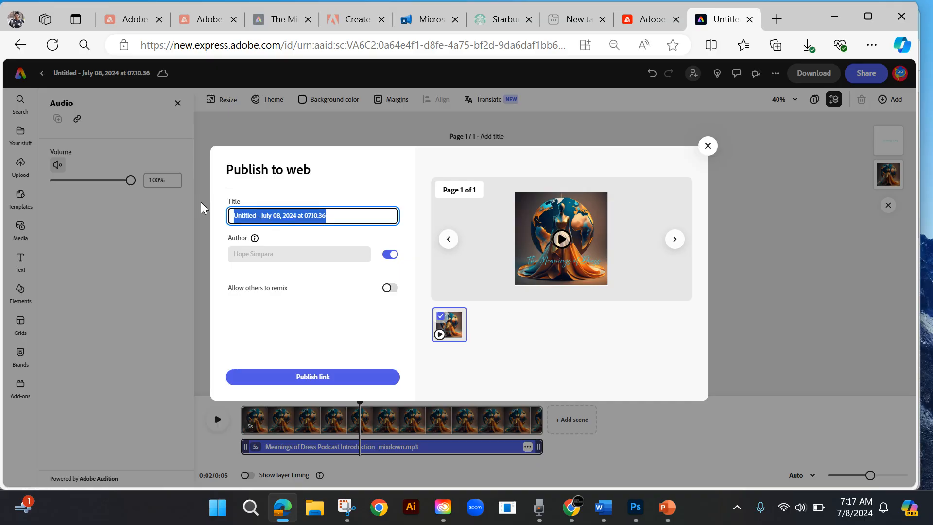
pyautogui.write('Podcast Art')
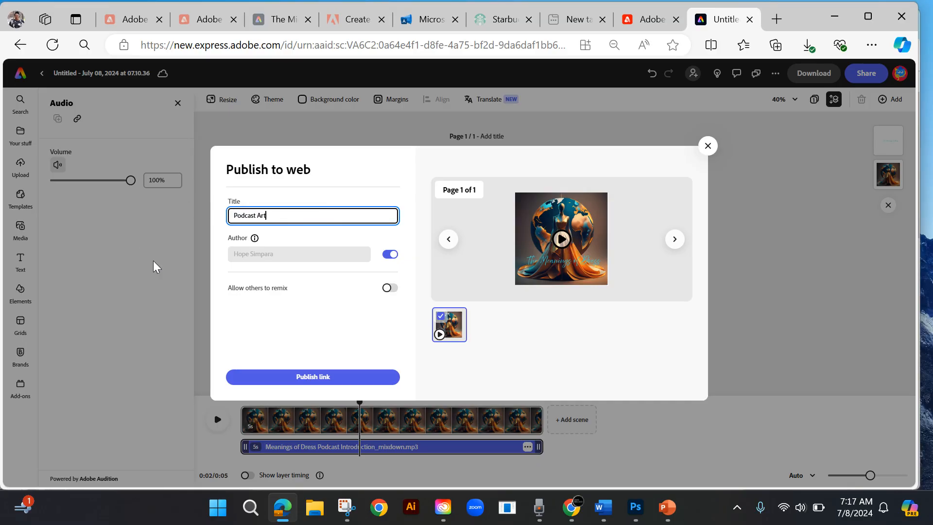
pyautogui.click(330, 382)
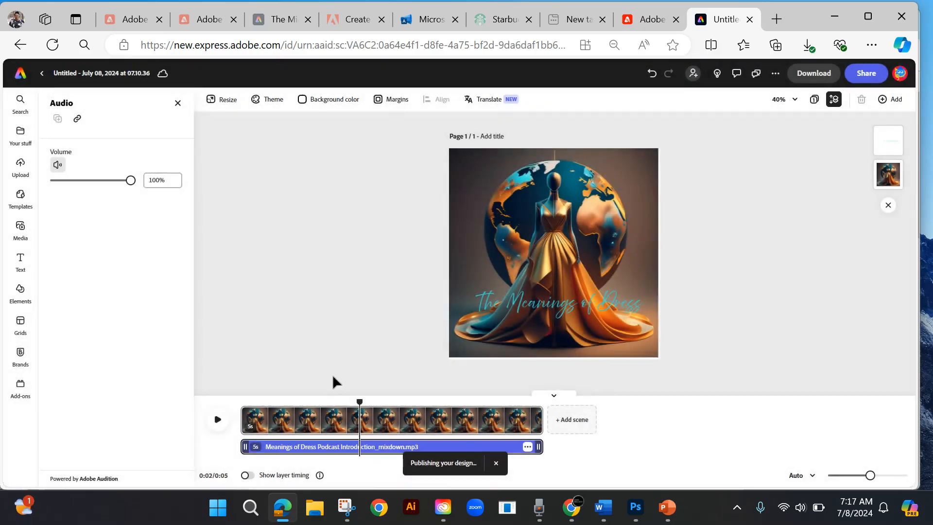
# Wait for the design to finish publishing and copy its published link.
pyautogui.moveTo(591, 492)
pyautogui.moveTo(794, 12); pyautogui.dragTo(806, 8)
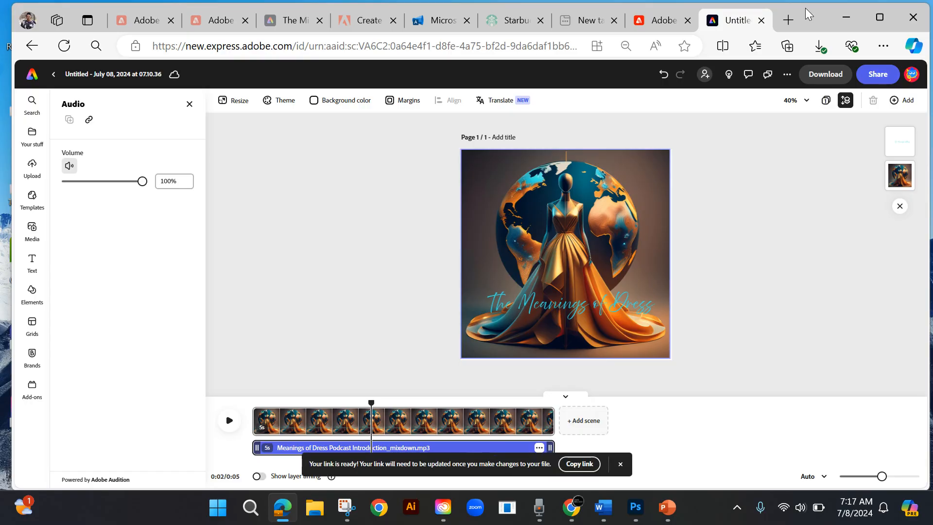
pyautogui.click(589, 473)
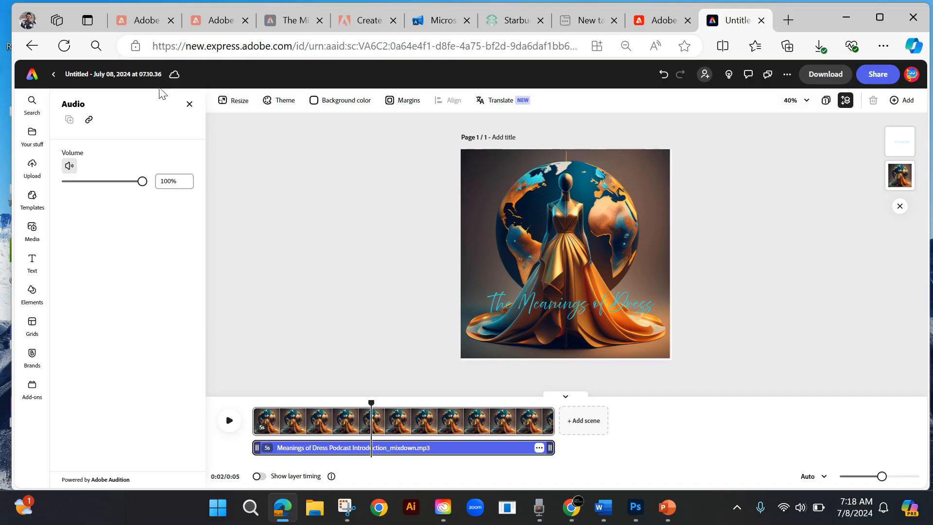
# Open the project's name for editing and leave the field without entering a new name.
pyautogui.click(147, 70)
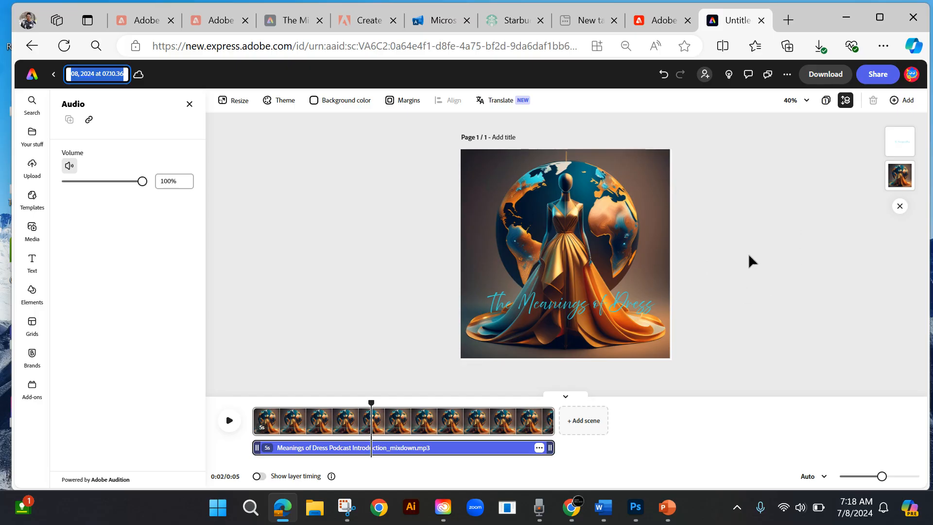
pyautogui.click(79, 260)
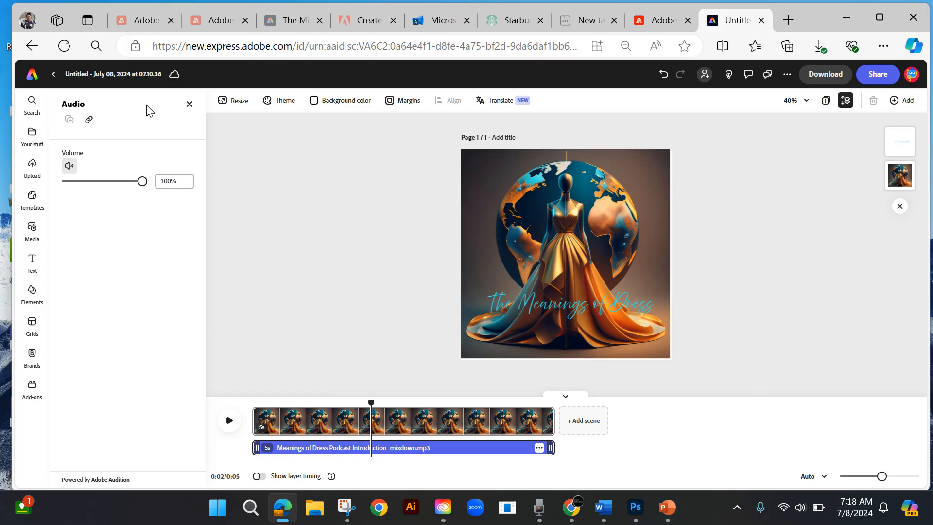
# Move the design's browser window out of the way and switch to the Chrome window with the Loom recording.
pyautogui.moveTo(806, 12); pyautogui.dragTo(814, 92)
pyautogui.click(803, 22)
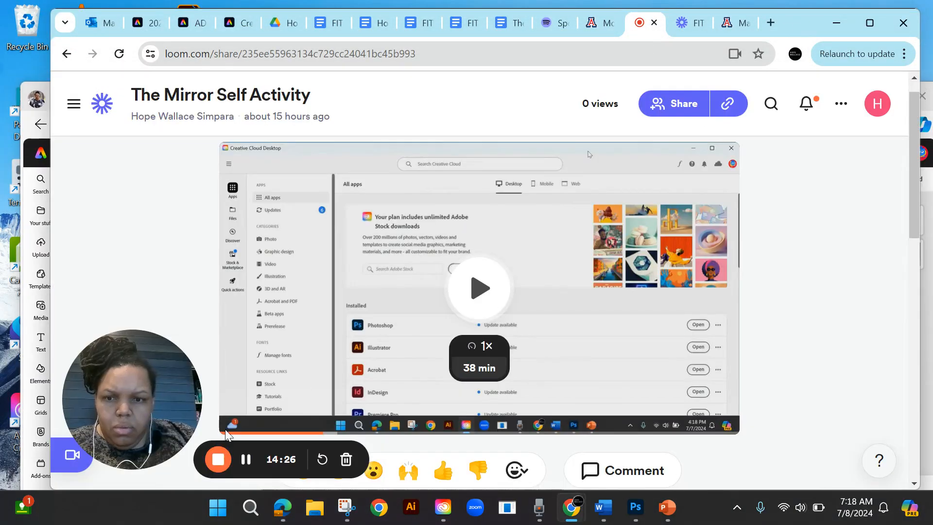